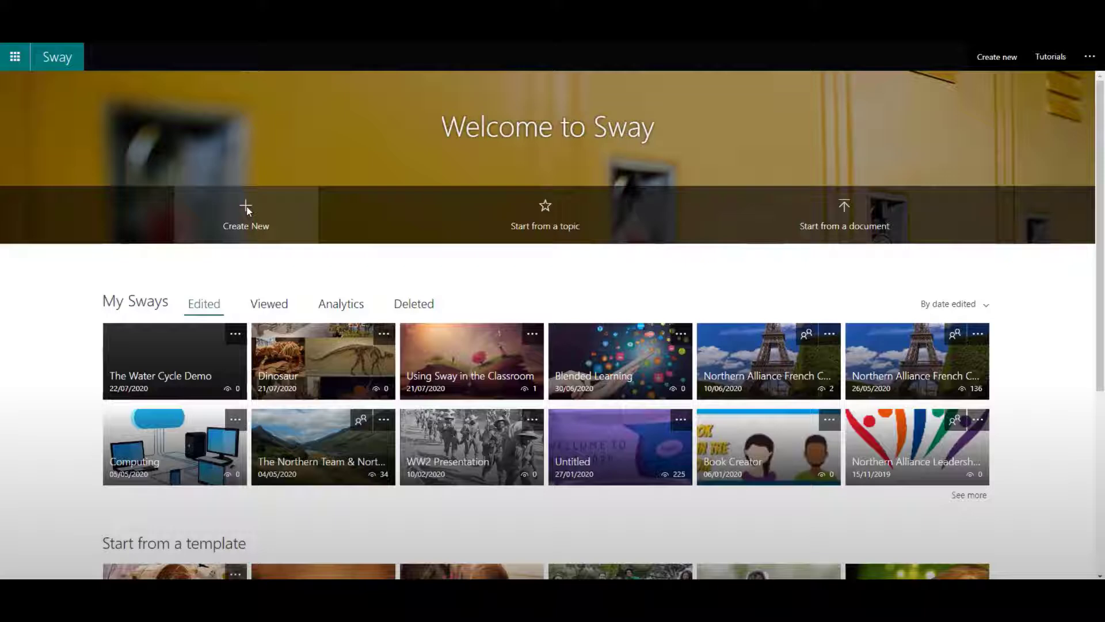
Step: Create a new blank Sway and title it "The Water Cycle"
left_click(246, 208)
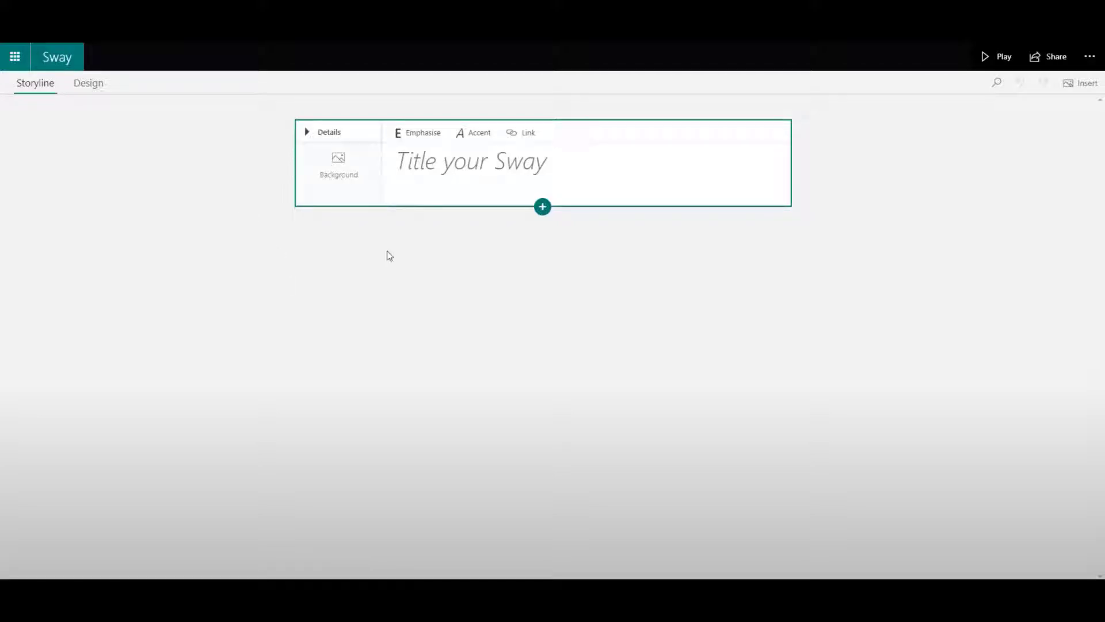
left_click(457, 165)
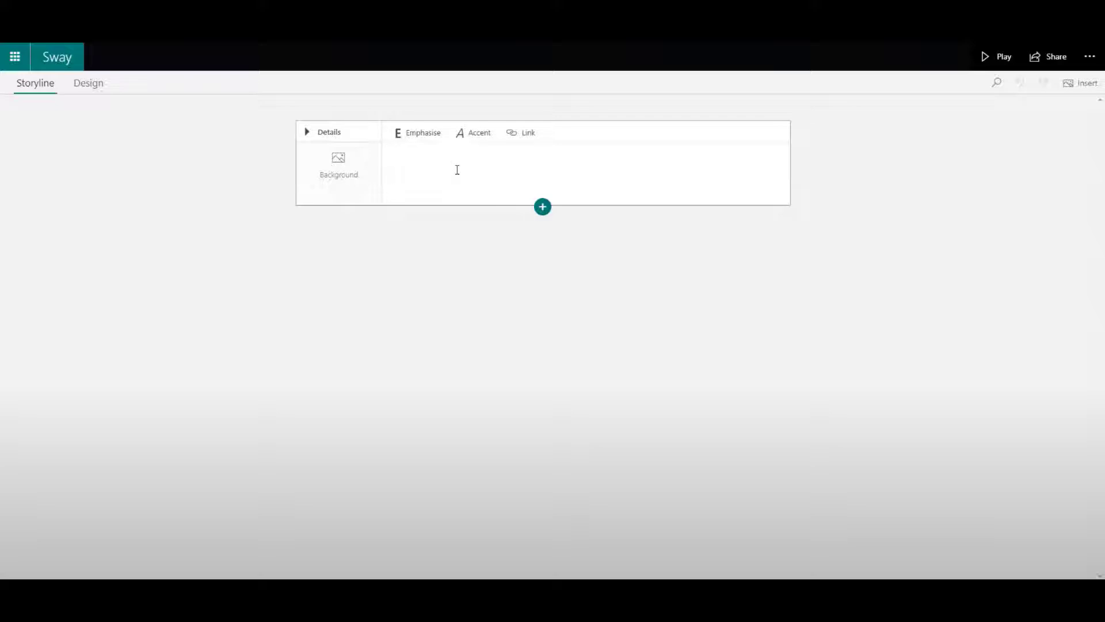
type("The Water Cycle")
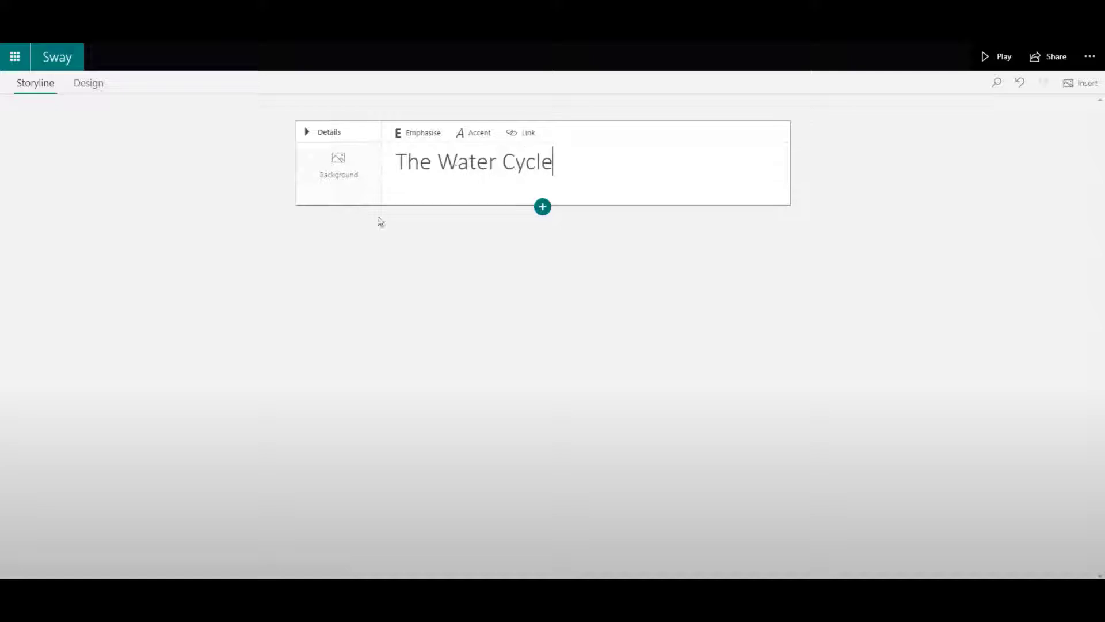
left_click(339, 234)
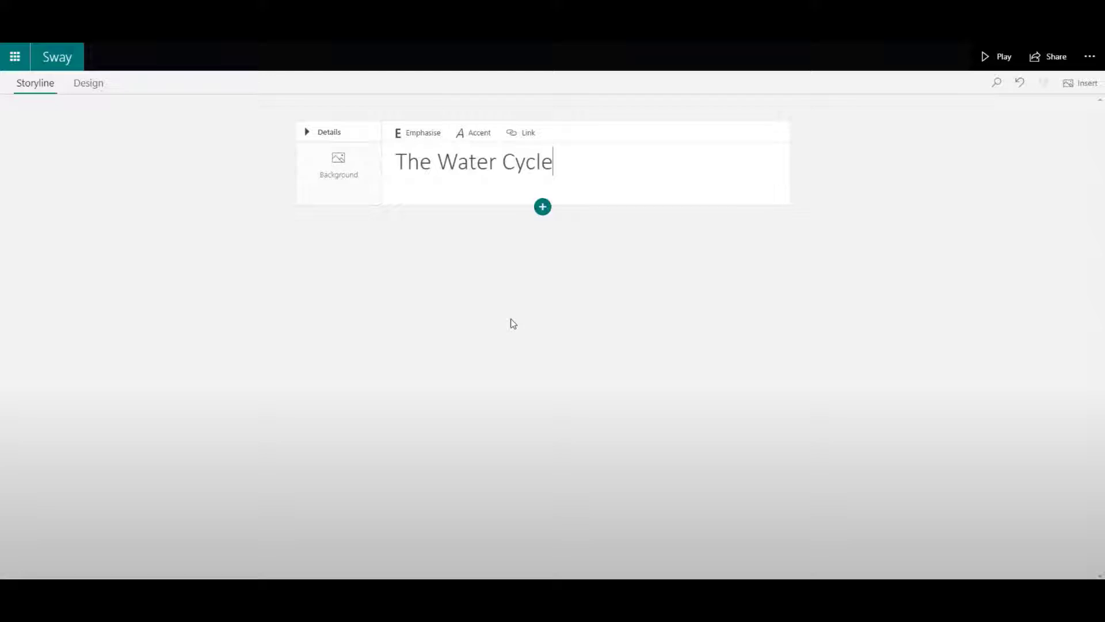
Step: Look through the text, media and group card types, and insert a Heading 1 card below the title card
left_click(543, 207)
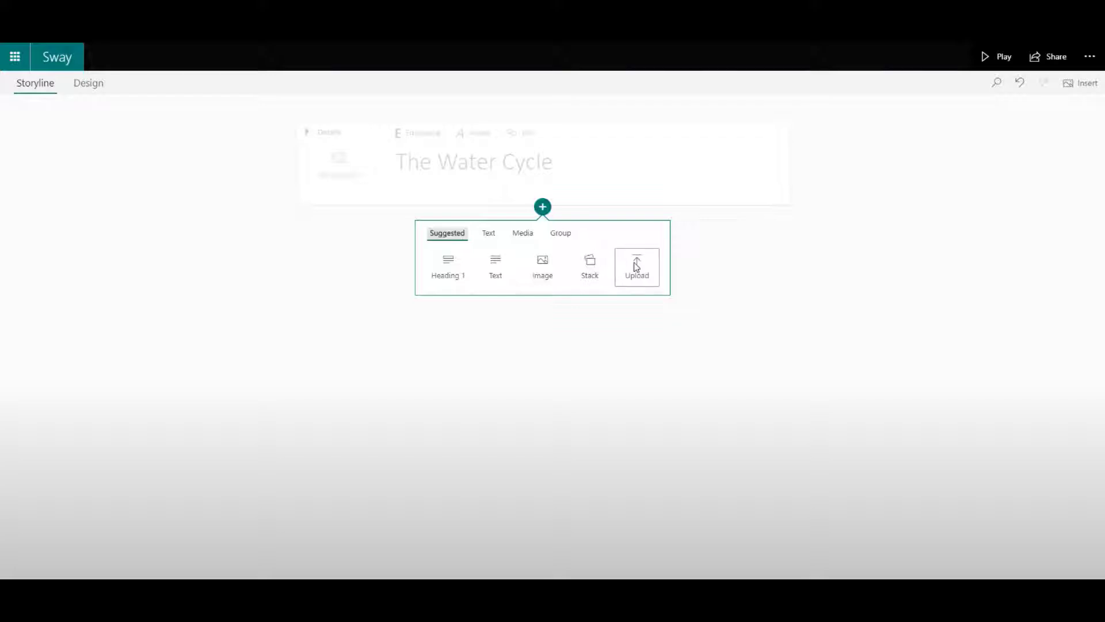
left_click(493, 238)
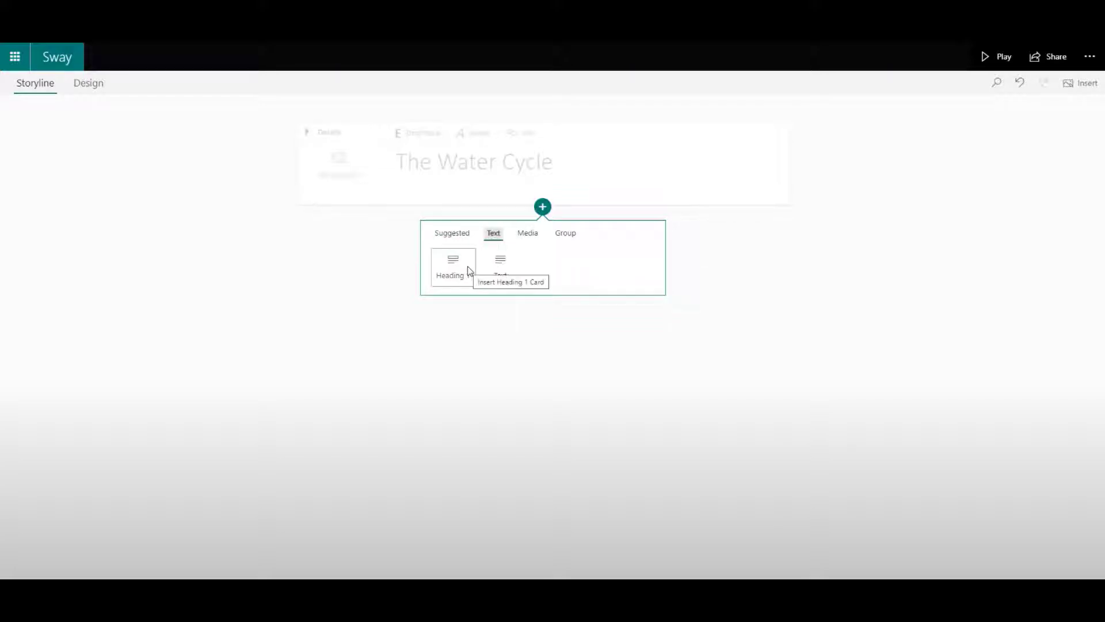
left_click(526, 234)
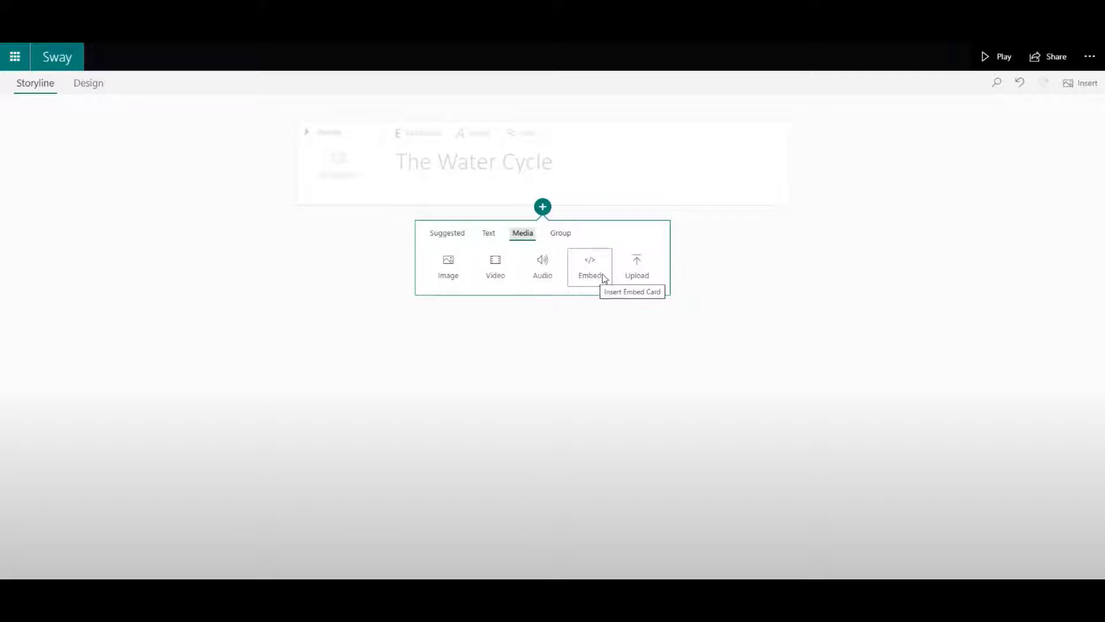
left_click(562, 237)
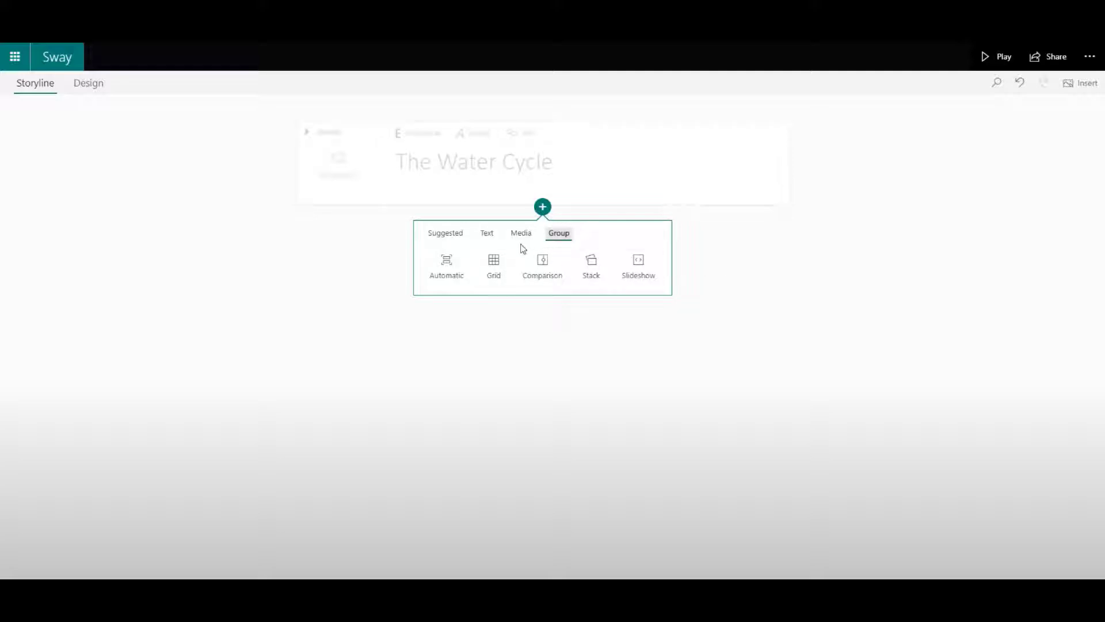
left_click(485, 234)
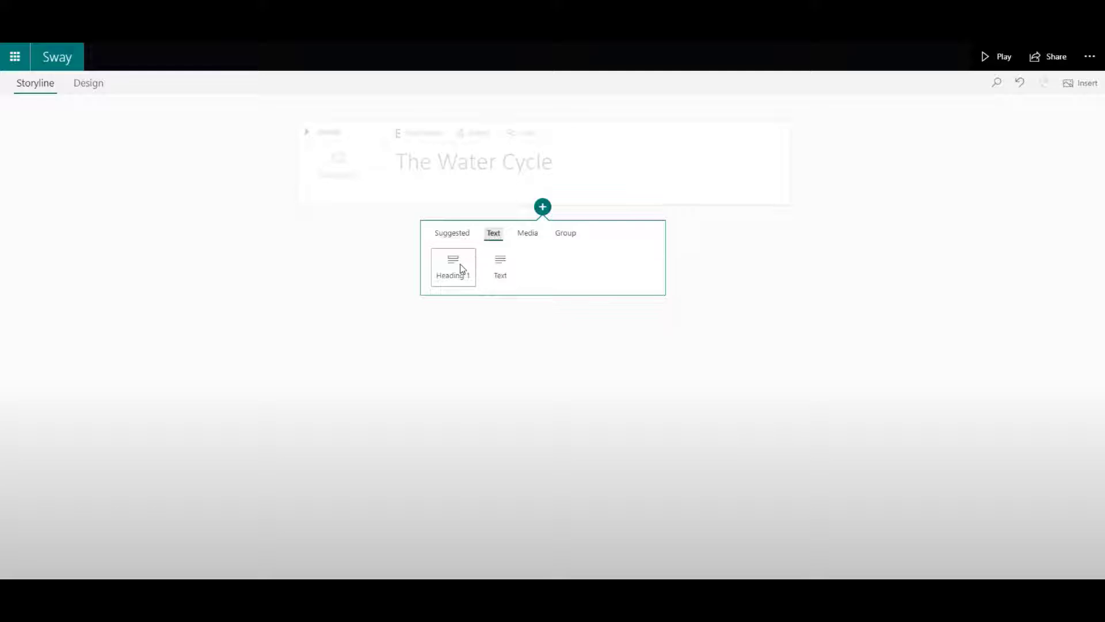
left_click(458, 270)
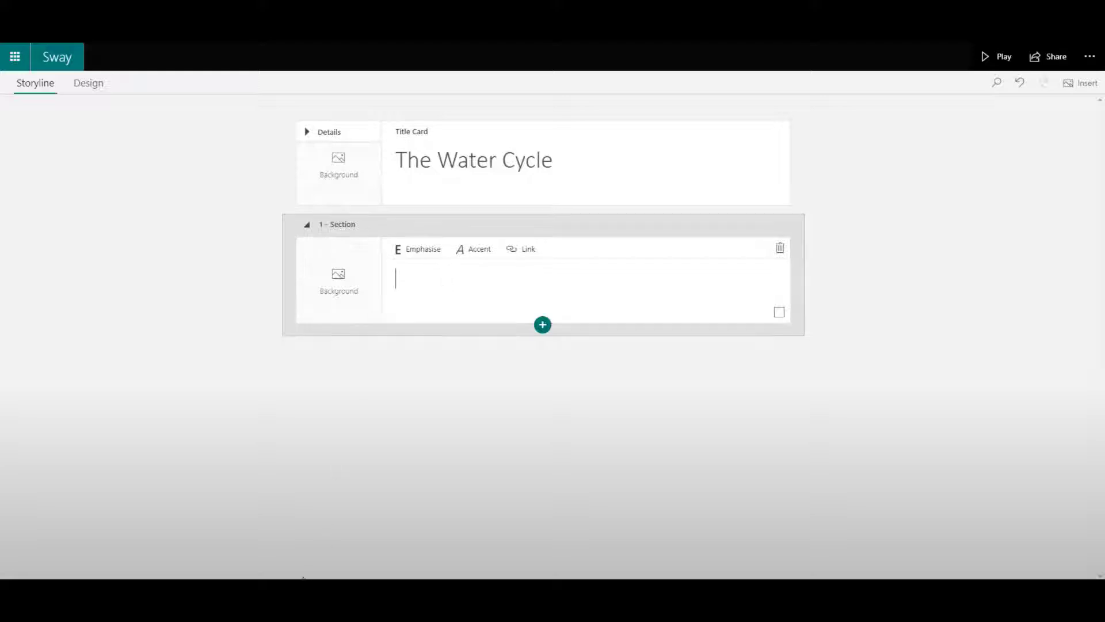
Step: Copy the introductory paragraph starting "Water on Earth is constantly moving" from the Word document into the new Heading 1 card
left_click(327, 593)
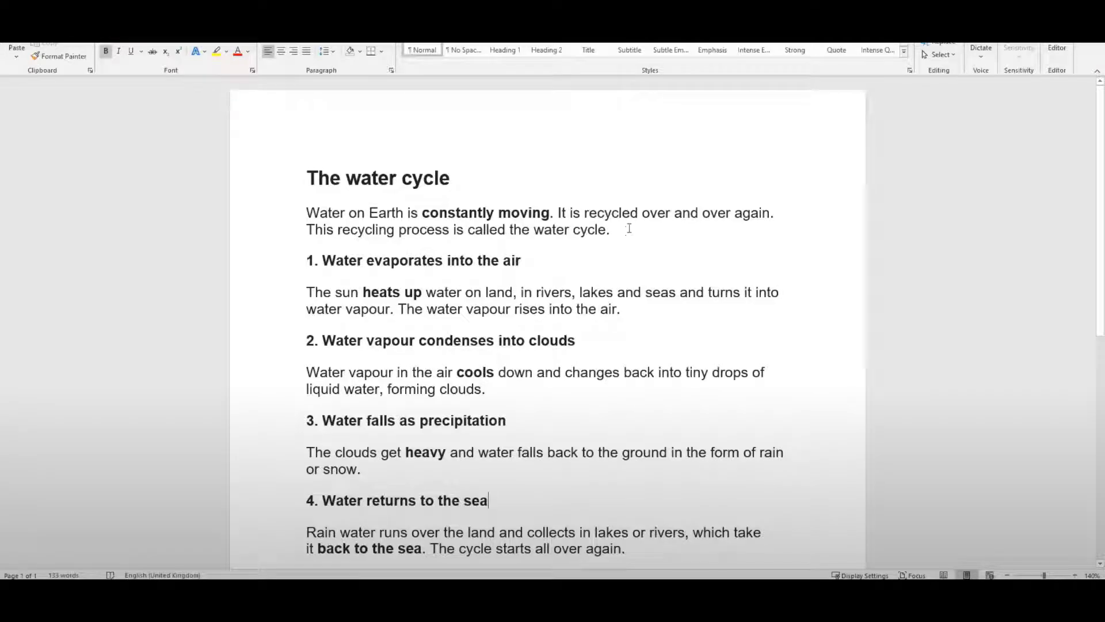
left_click_drag(629, 229, 254, 215)
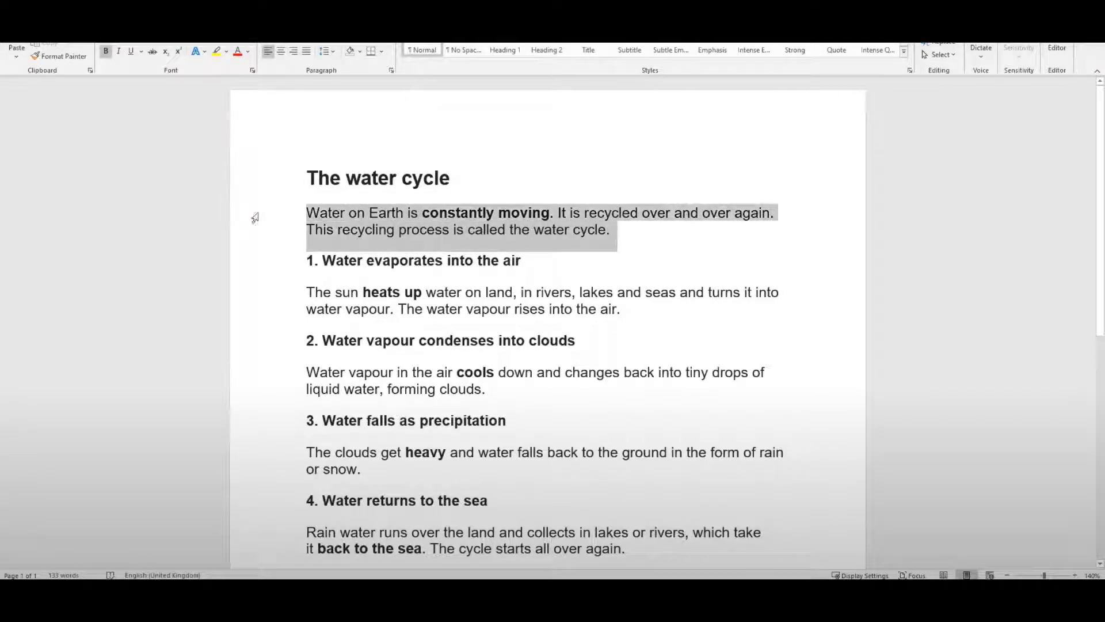
right_click(357, 230)
left_click(381, 251)
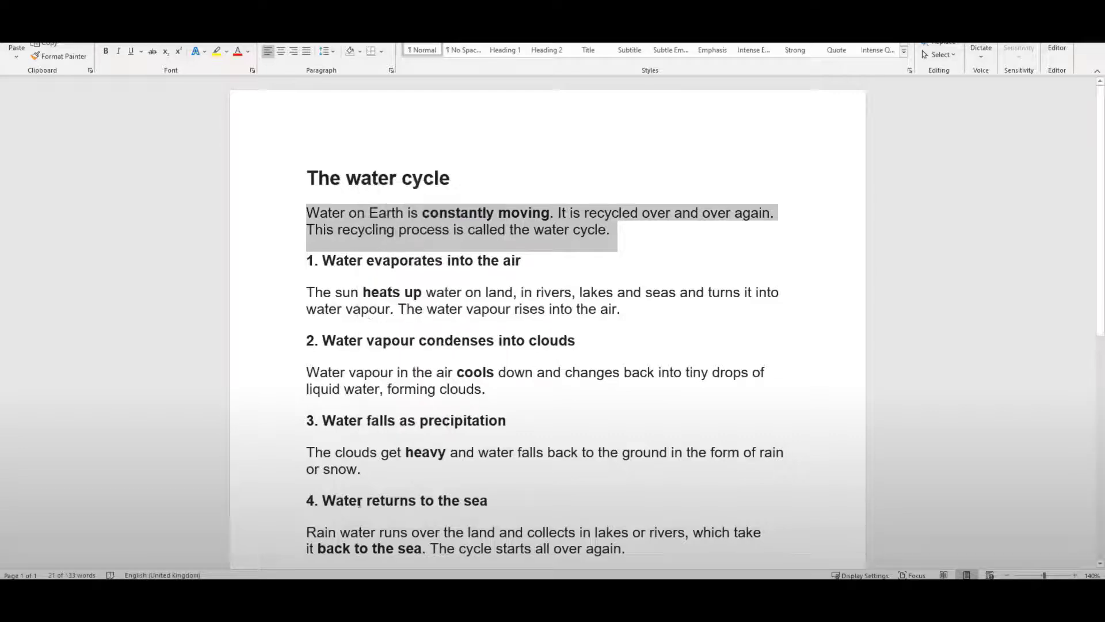
left_click(300, 593)
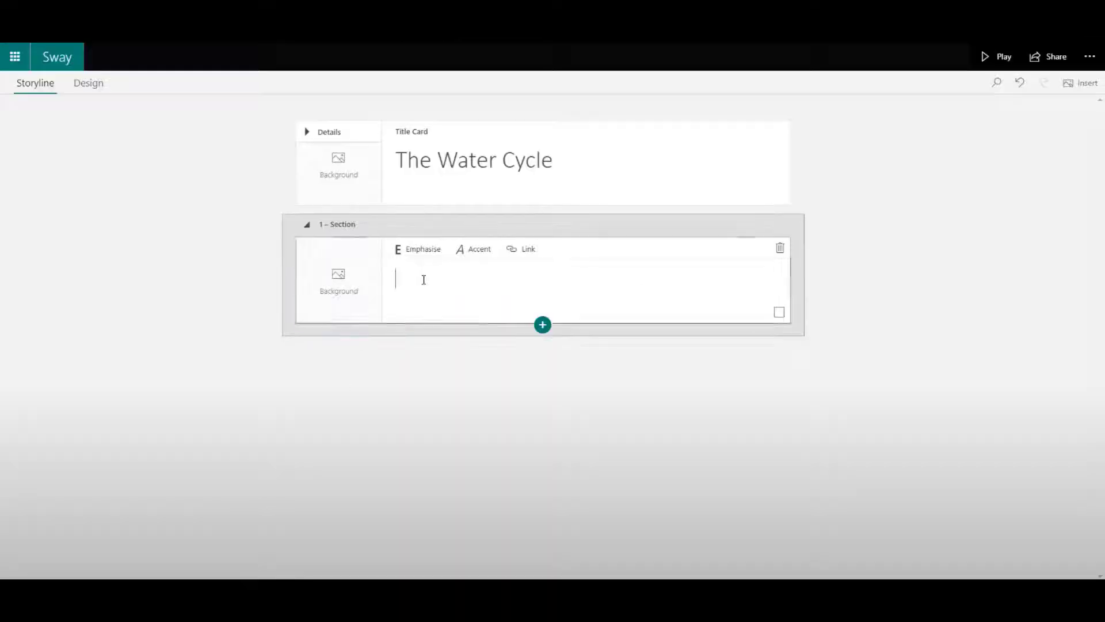
key("ctrl+v")
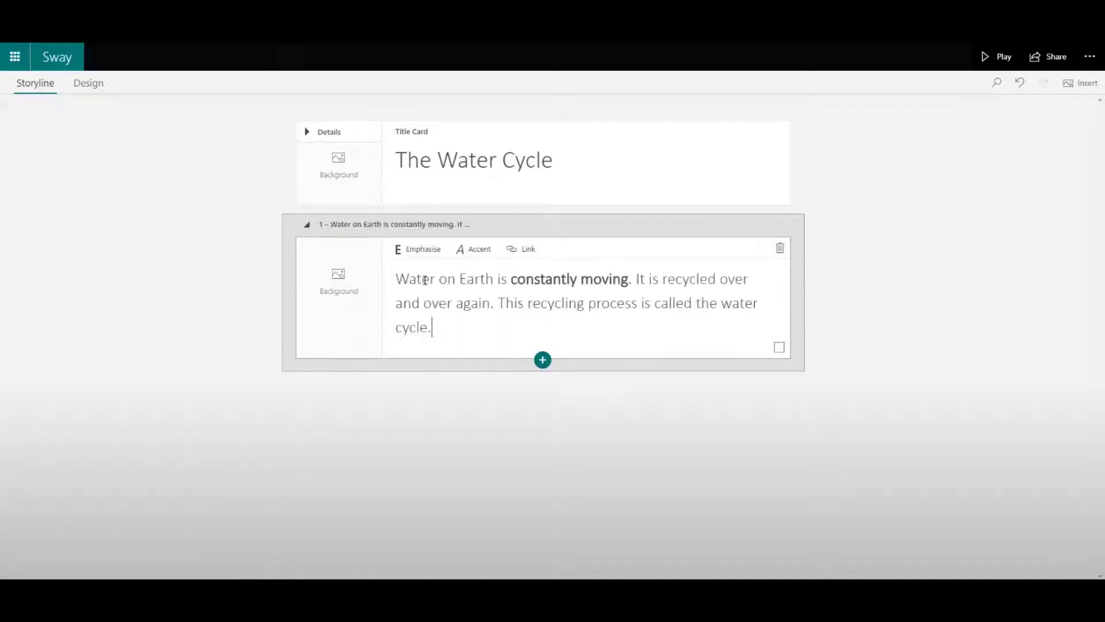
Step: Add a second Heading 1 card and fill it with "Water evaporates into the air" copied from the Word document
left_click(543, 362)
left_click(452, 413)
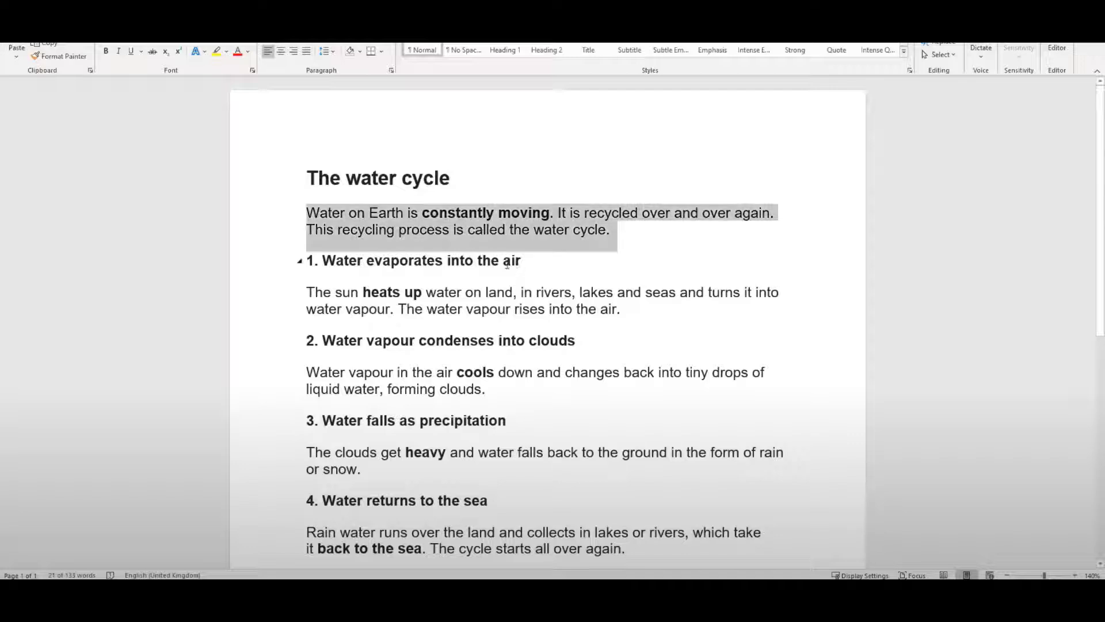
left_click_drag(508, 265, 343, 264)
right_click(349, 266)
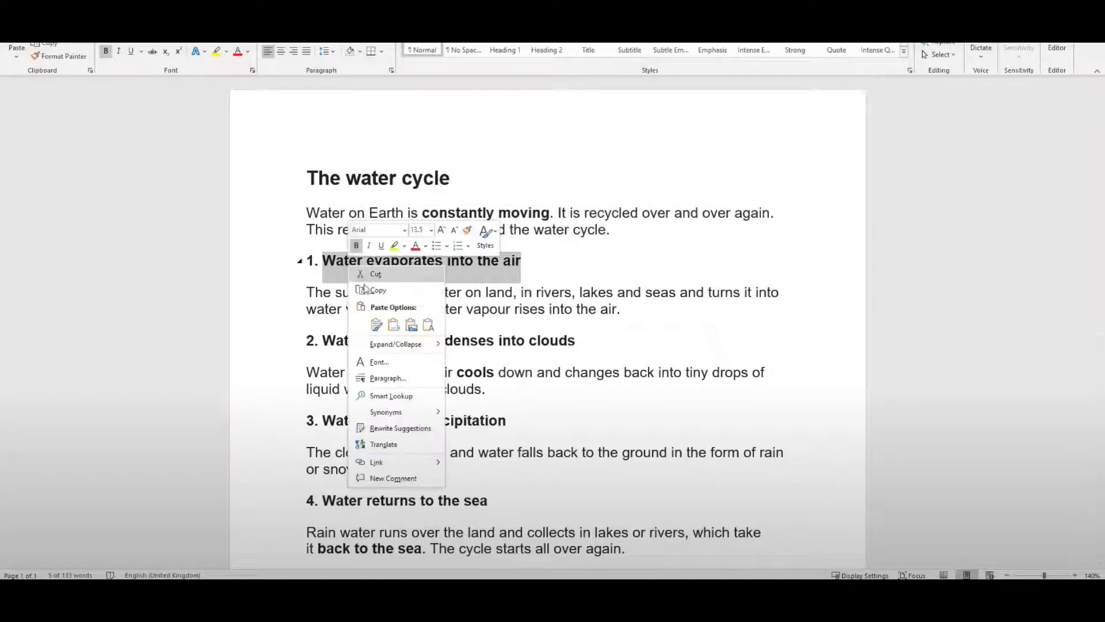
left_click(375, 290)
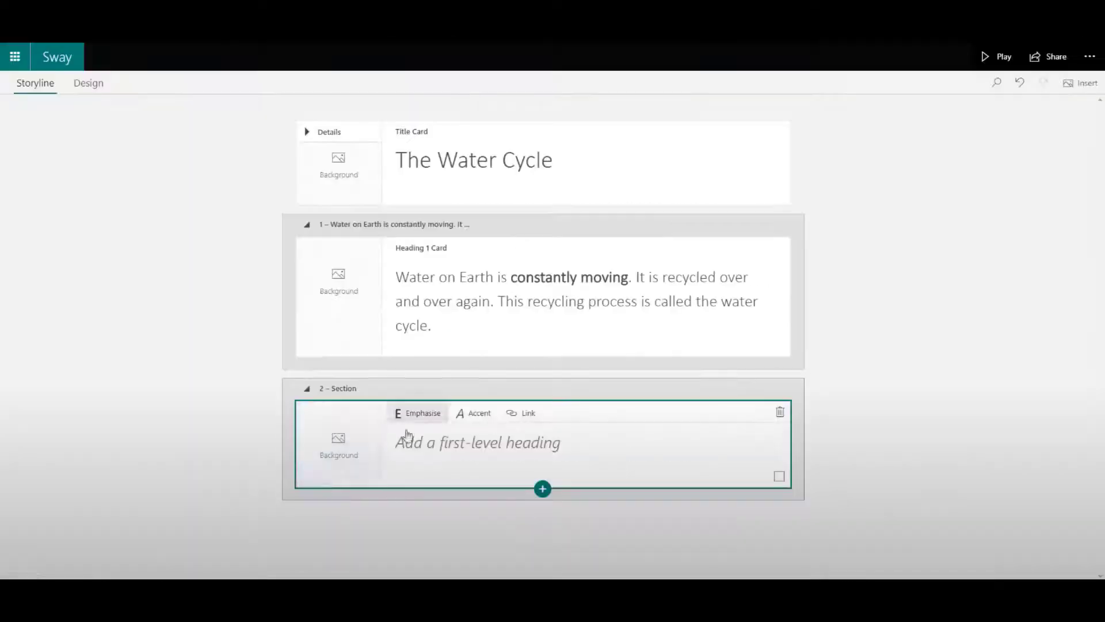
left_click(407, 433)
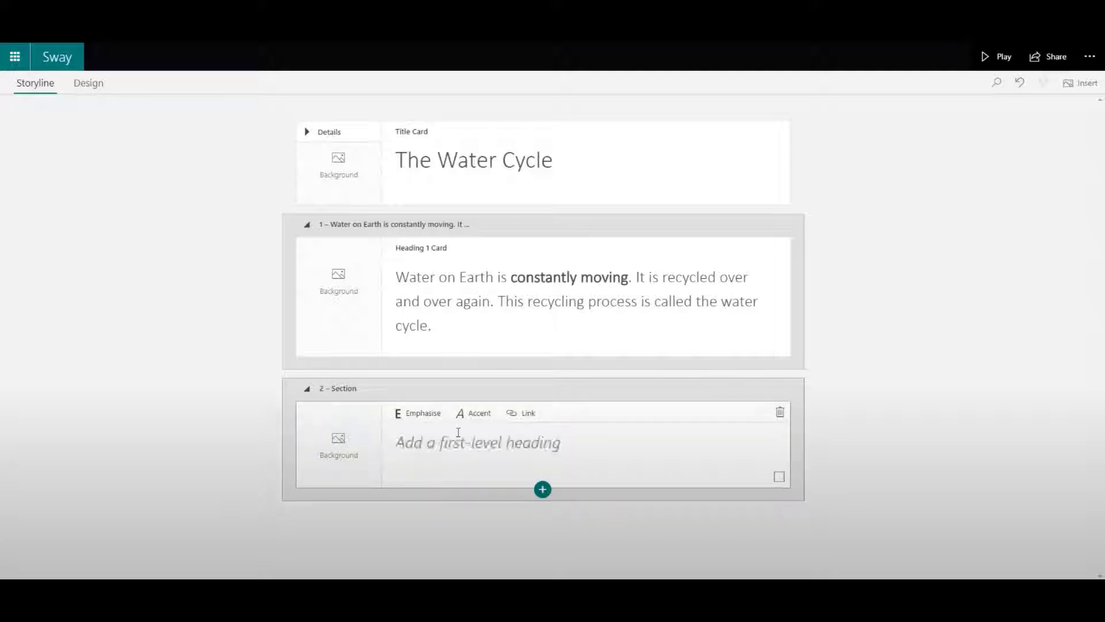
key("ctrl+v")
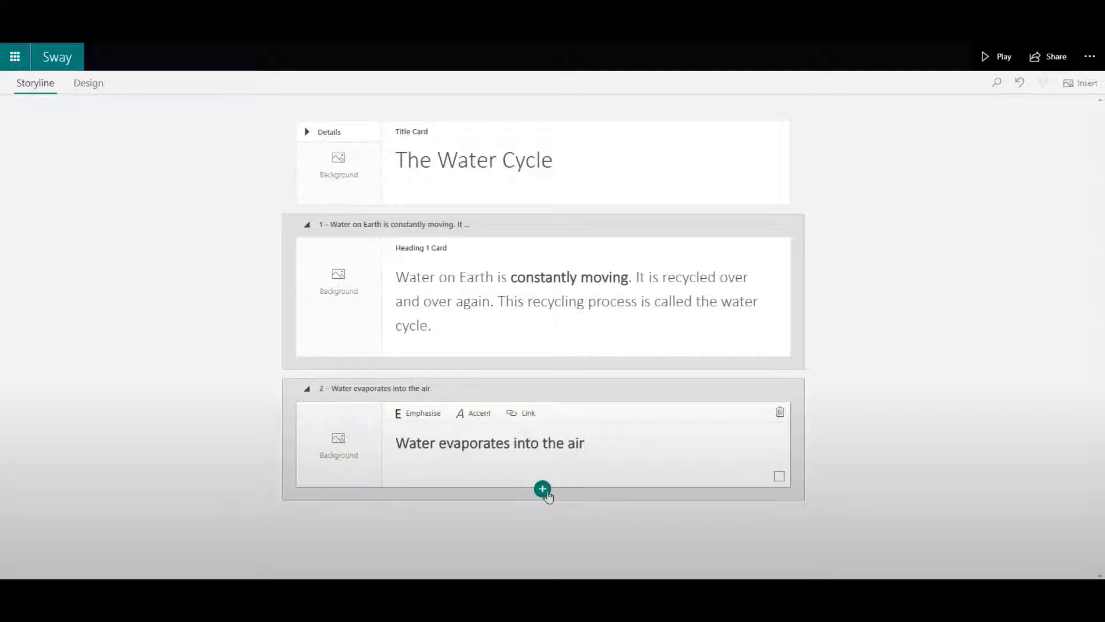
Step: Add a text card under "Water evaporates into the air" and paste in the Word document's paragraph starting "The sun heats up water on land"
left_click(545, 493)
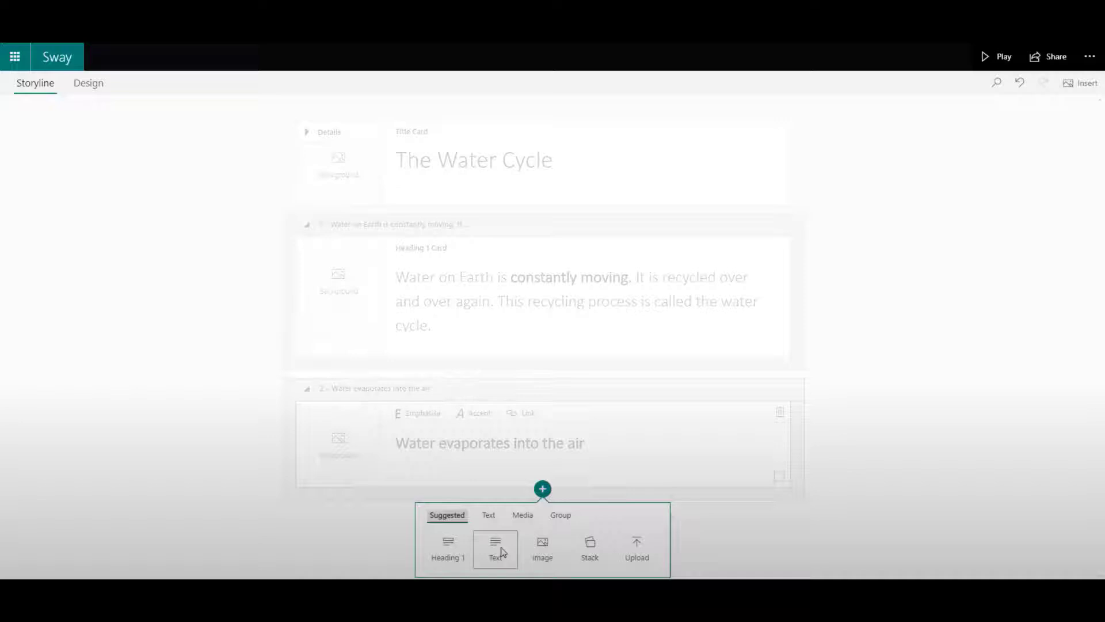
left_click(501, 552)
key("alt+Tab")
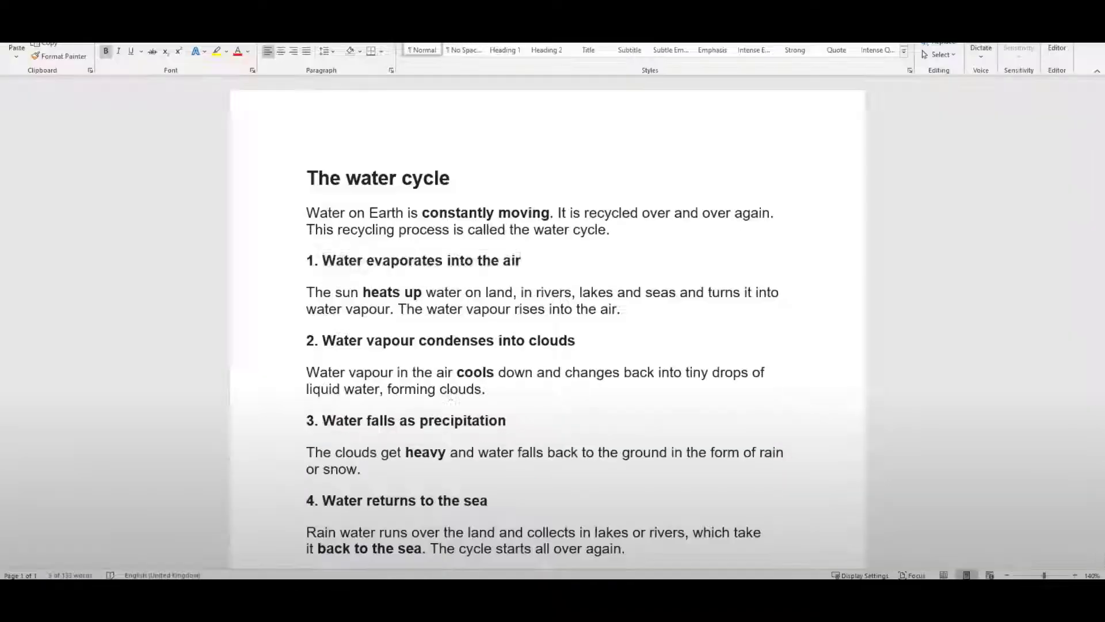
left_click_drag(634, 312, 304, 294)
key("ctrl+c")
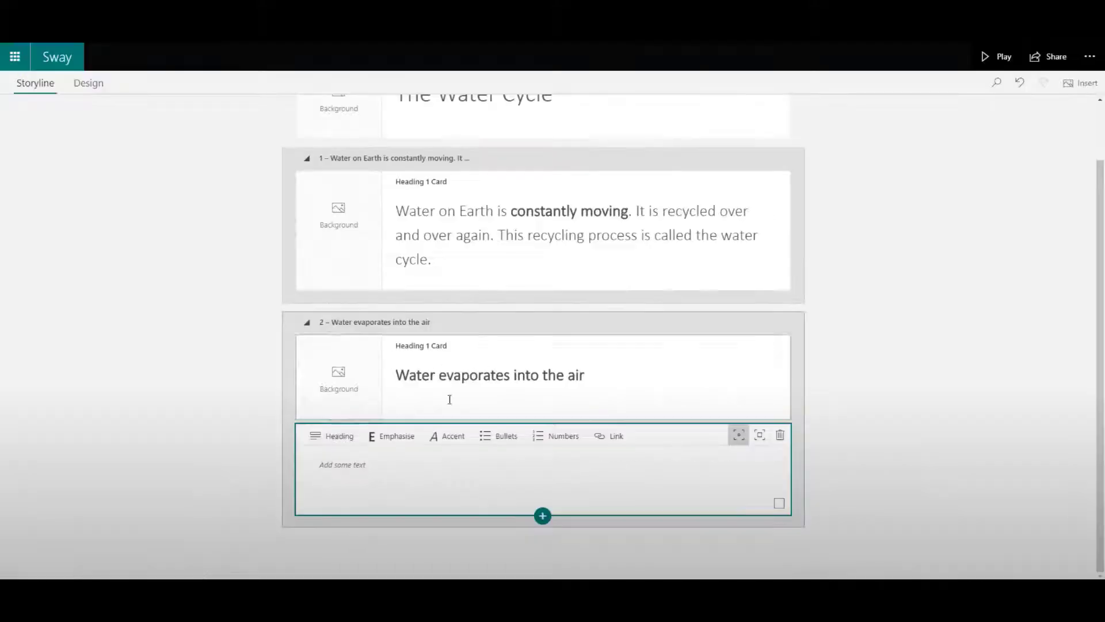
left_click(415, 468)
key("ctrl+v")
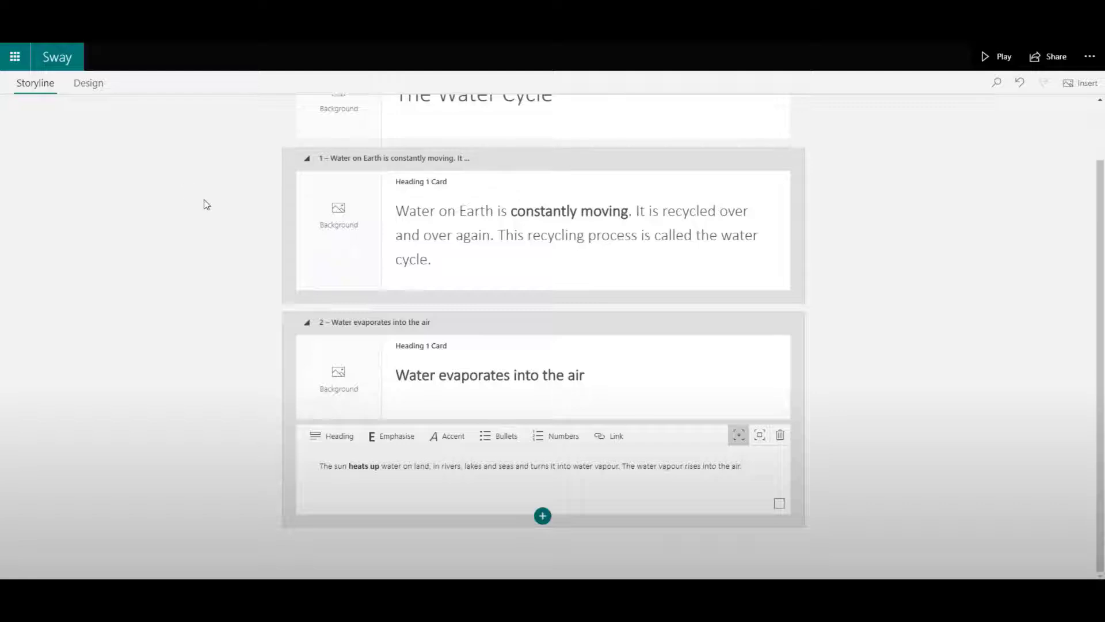
Step: Return to the My Sways page, expand the list of edited Sways and open "The Water Cycle Demo"
scroll(205, 203, "up", 2)
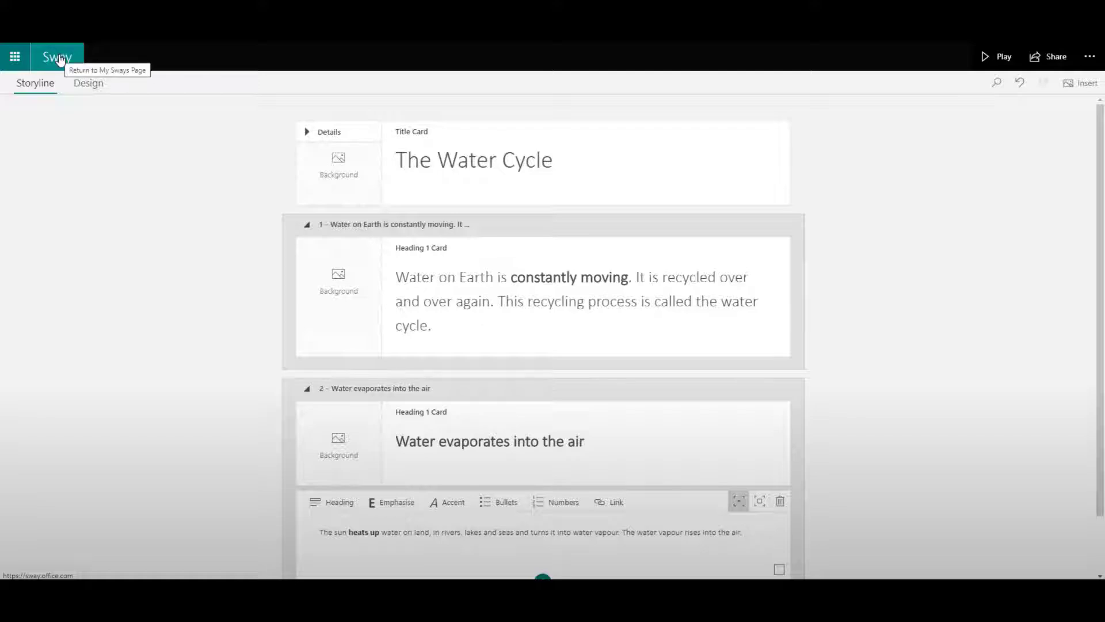
left_click(60, 60)
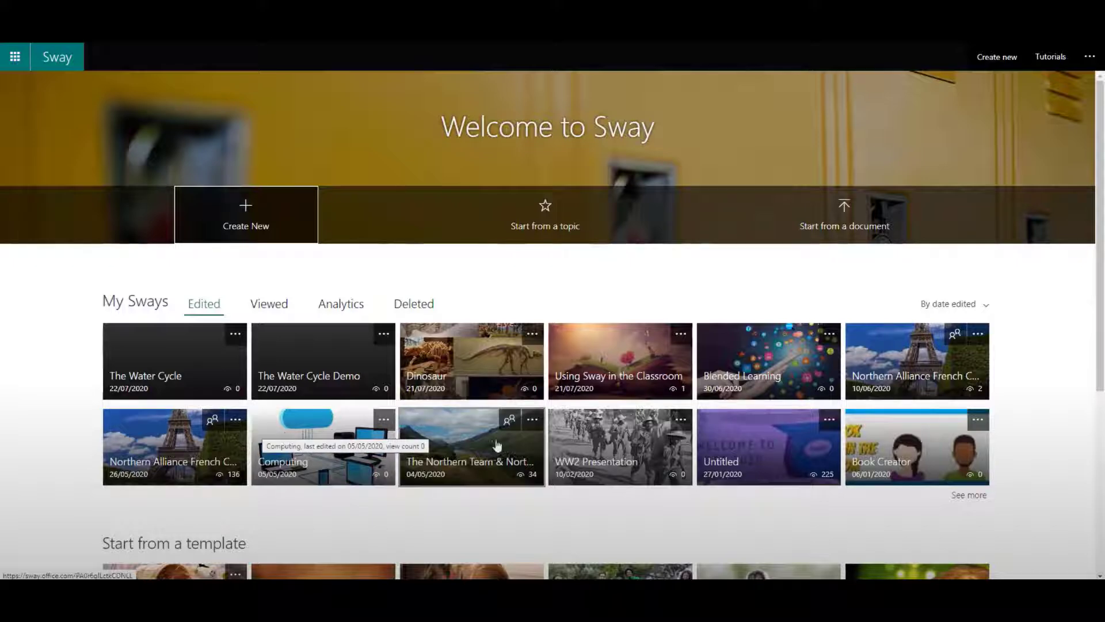
left_click(984, 496)
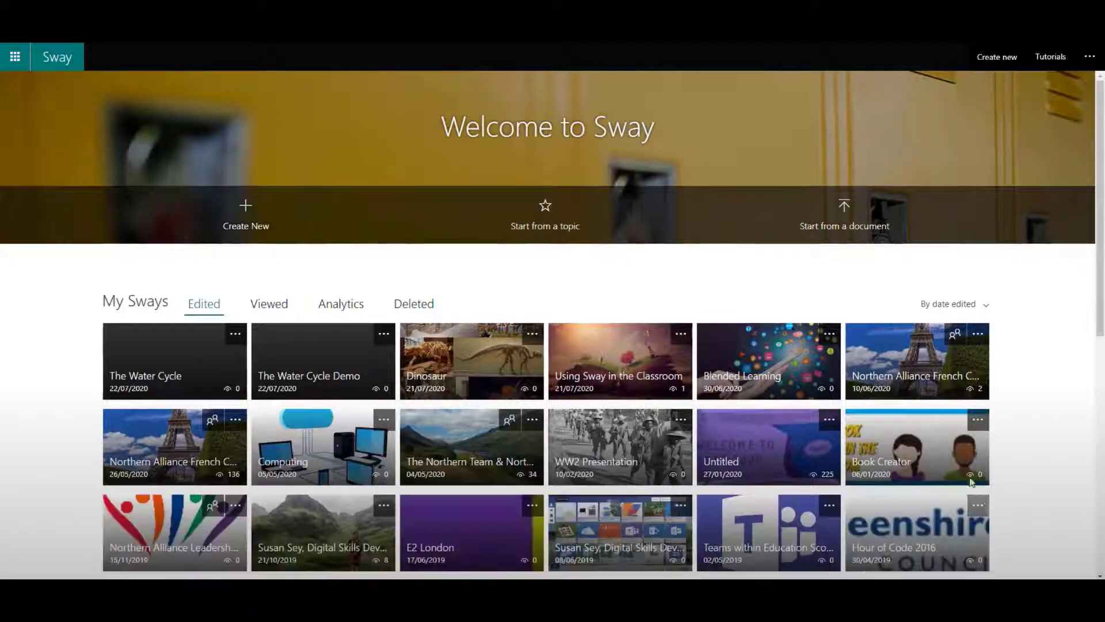
scroll(662, 492, "down", 2)
scroll(571, 431, "up", 2)
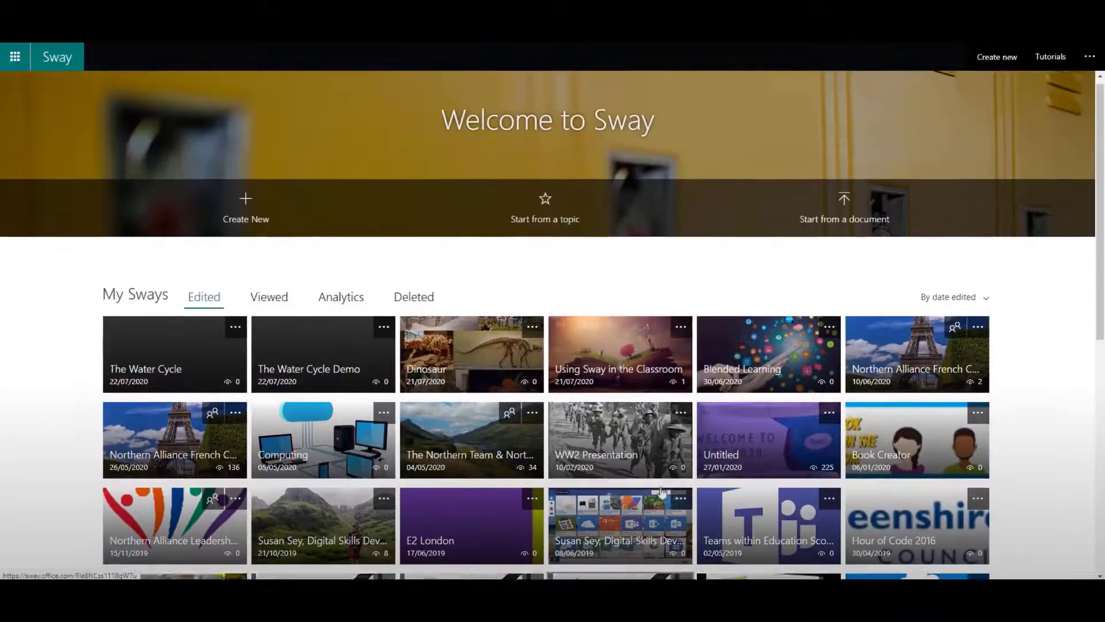
left_click(343, 359)
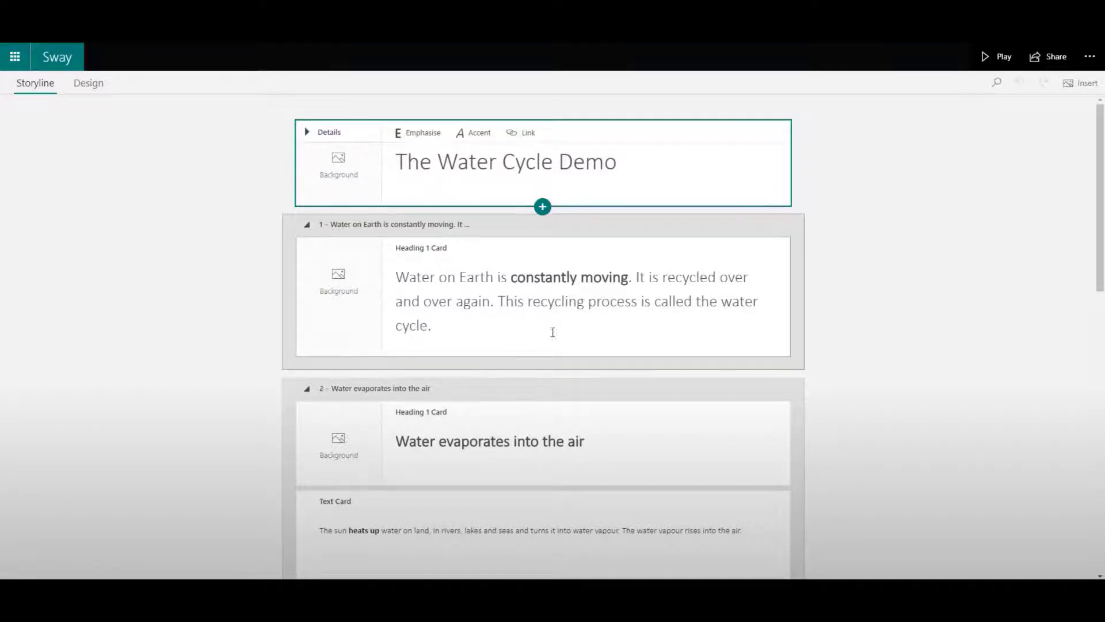
Step: Search the images for "The Water Cycle" and set the 3023 x 1547 water cycle diagram as the title card's background
scroll(613, 373, "down", 2)
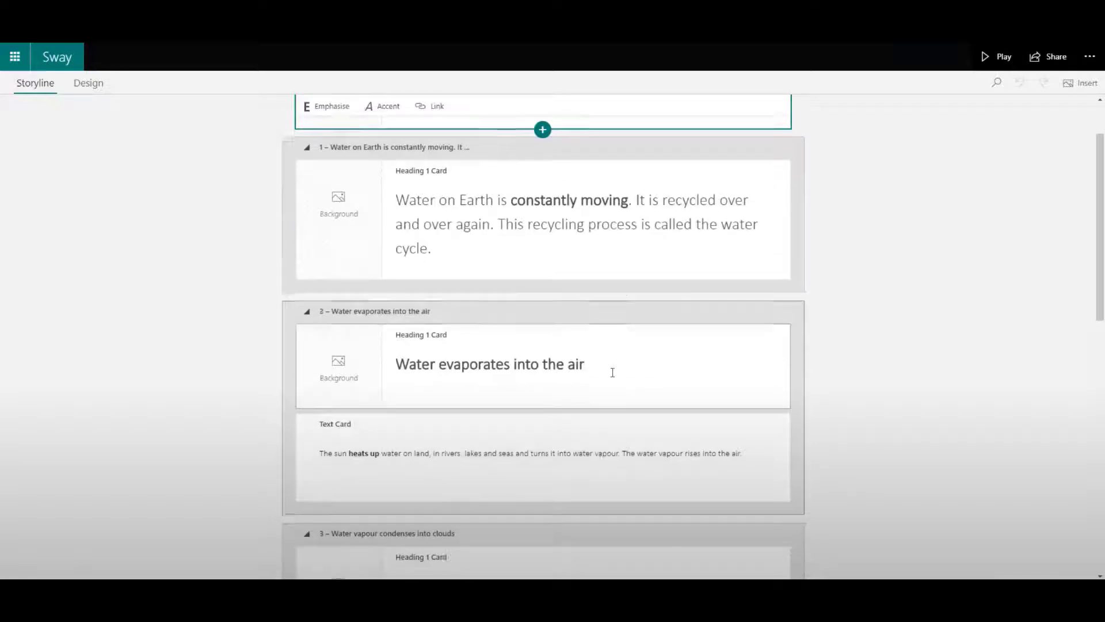
scroll(613, 373, "down", 4)
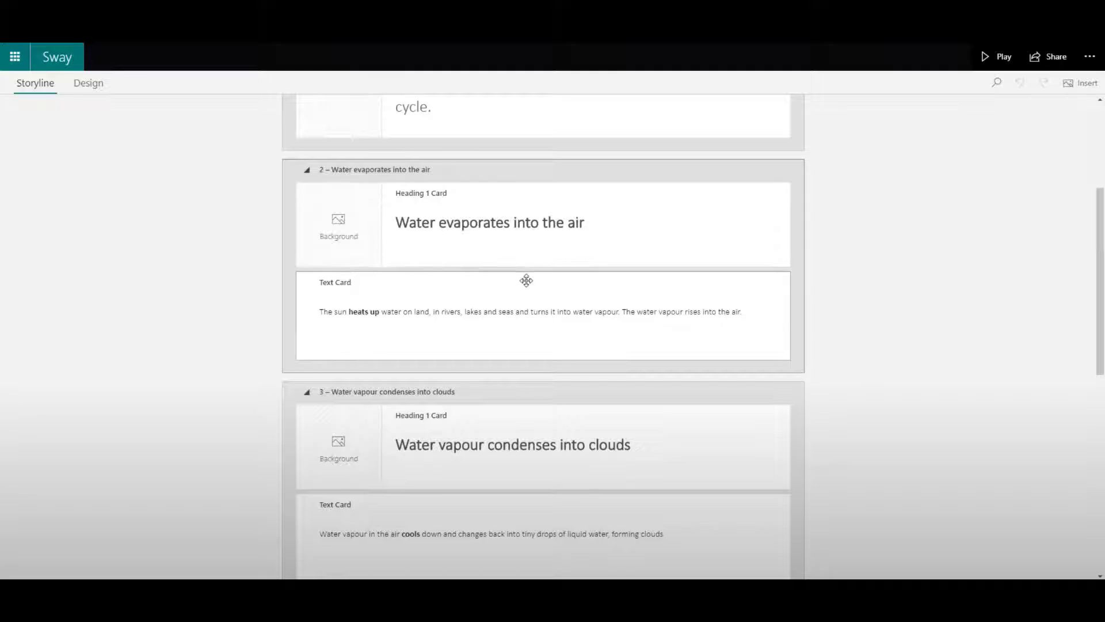
scroll(524, 279, "down", 6)
scroll(518, 274, "down", 8)
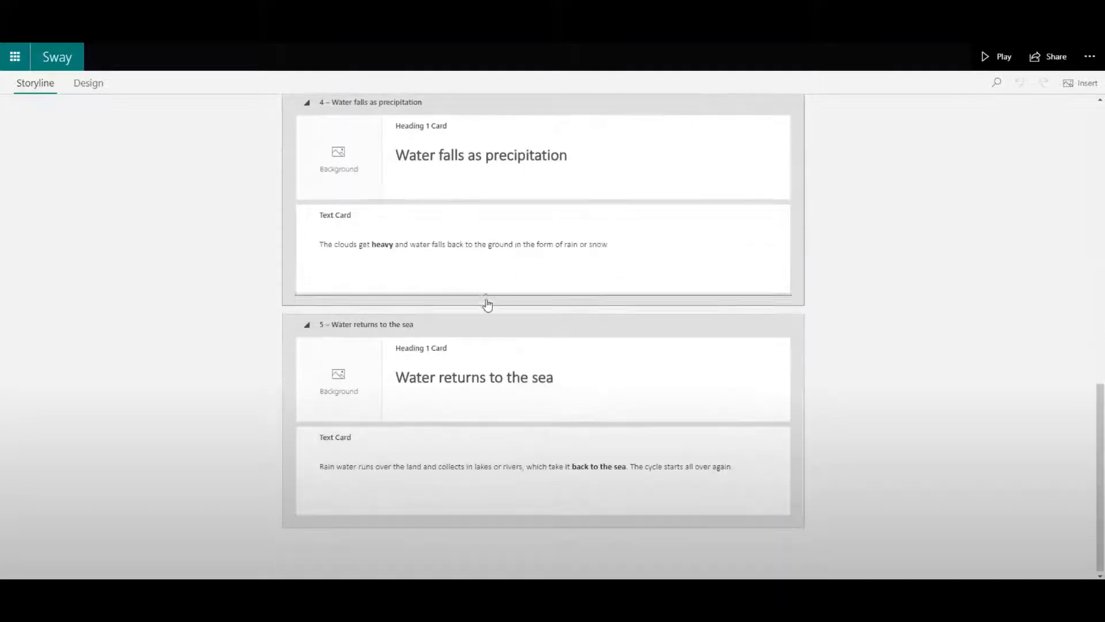
scroll(501, 333, "up", 20)
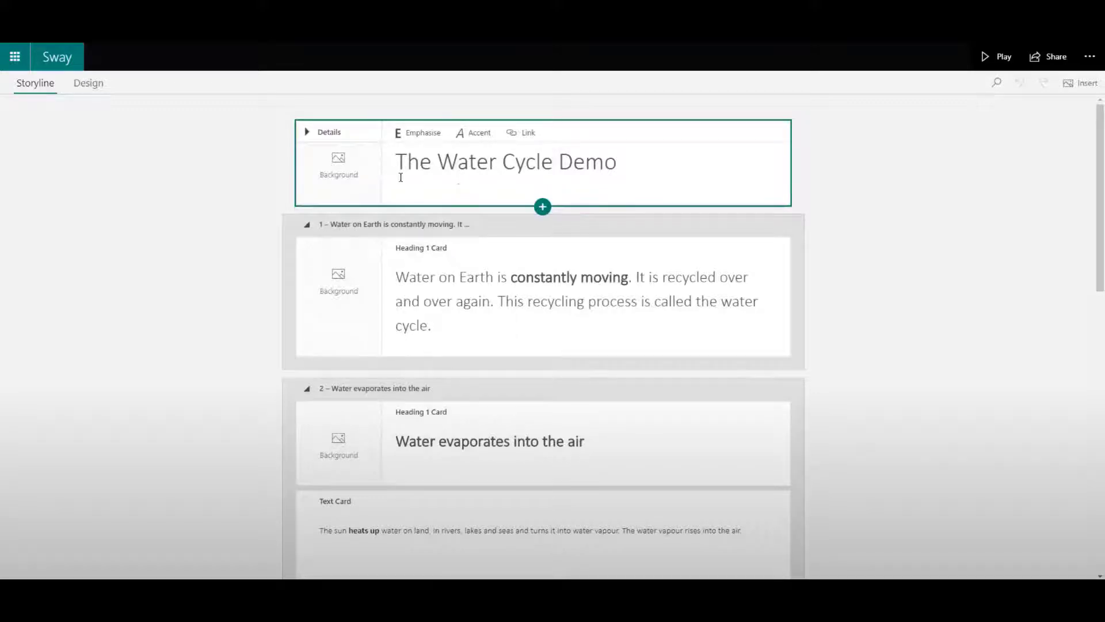
left_click(348, 180)
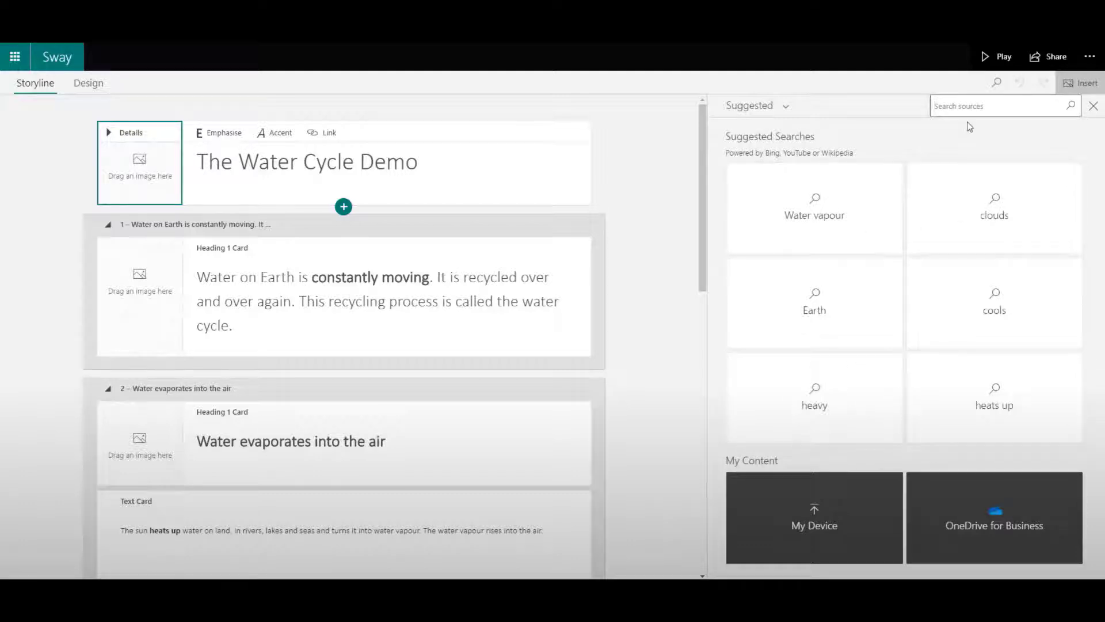
type("ter")
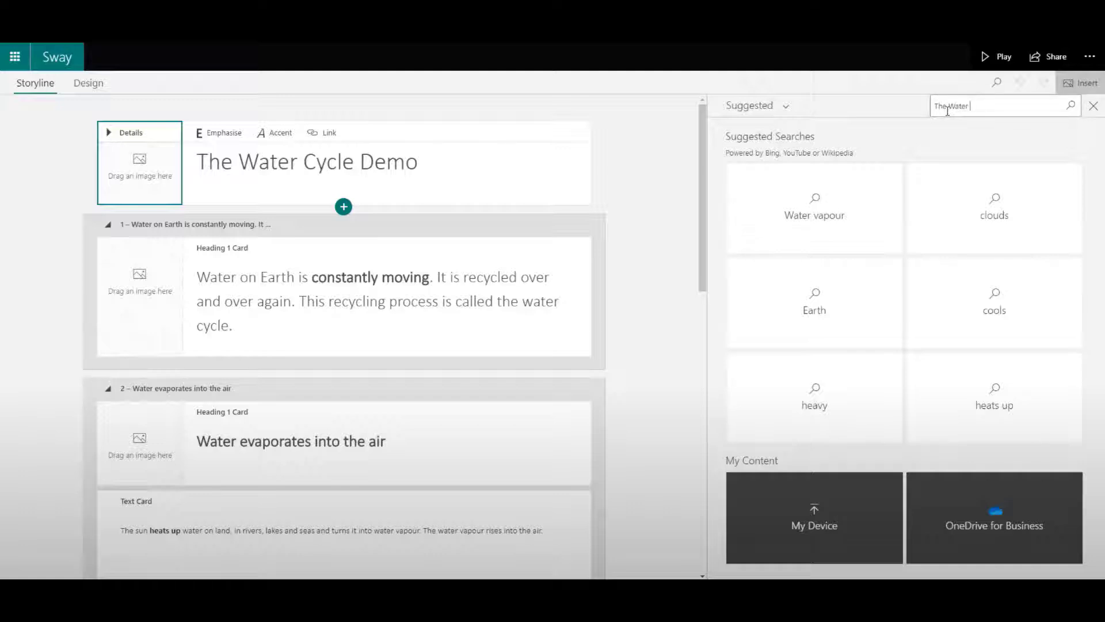
type("he Water Cycle")
key("Return")
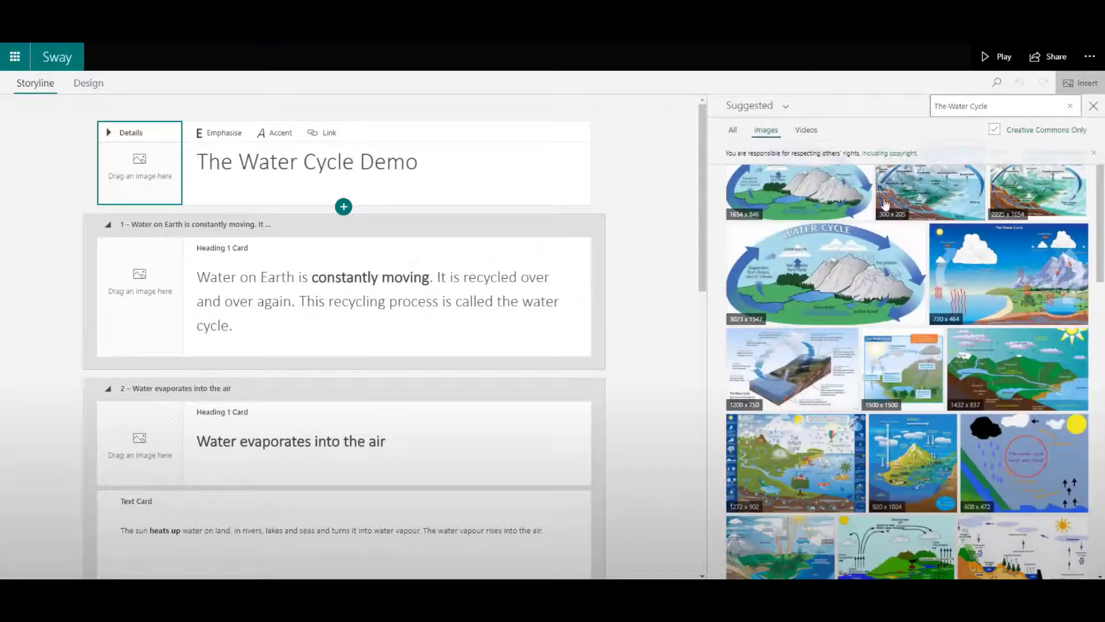
left_click(858, 265)
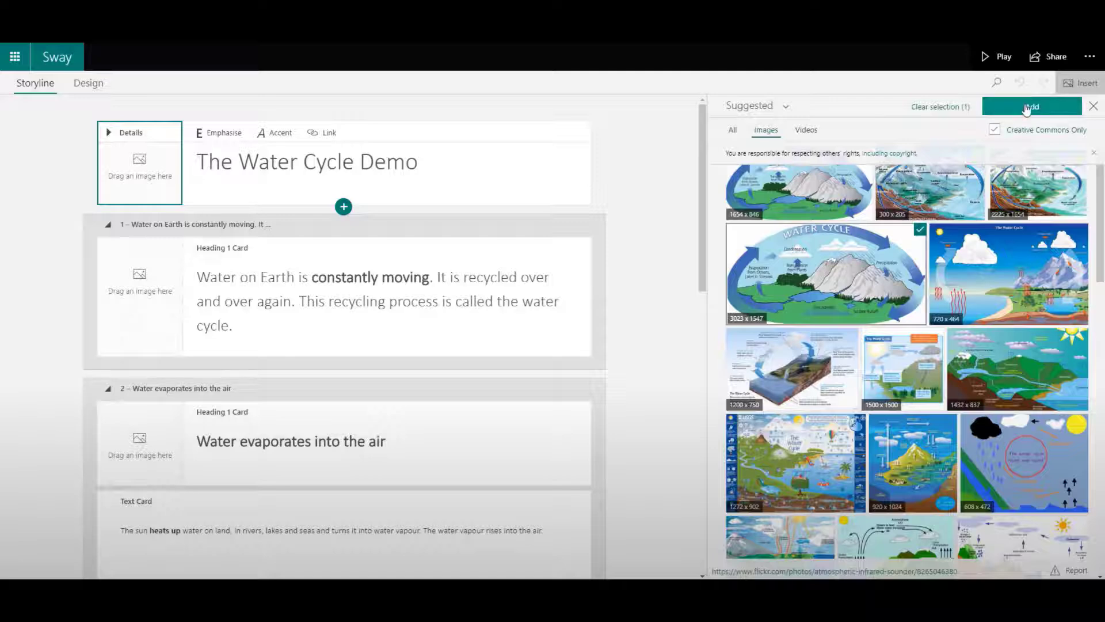
left_click_drag(867, 262, 210, 146)
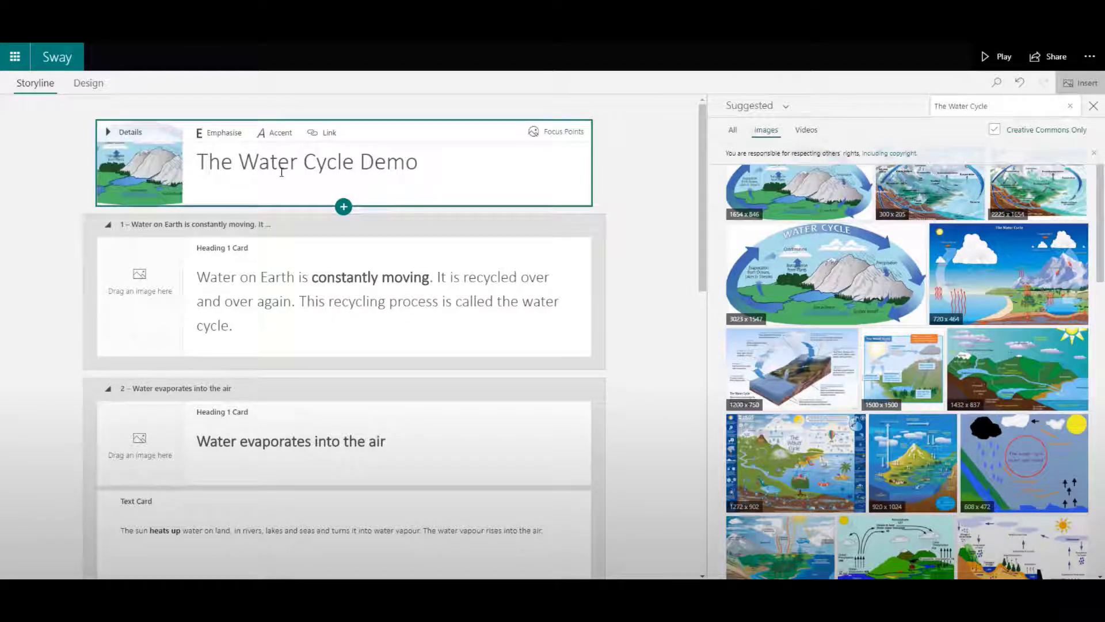
Step: Add the 935 x 563 water cycle picture as an image card below the "Water on Earth" heading and set it to the middle emphasis level
scroll(276, 178, "down", 1)
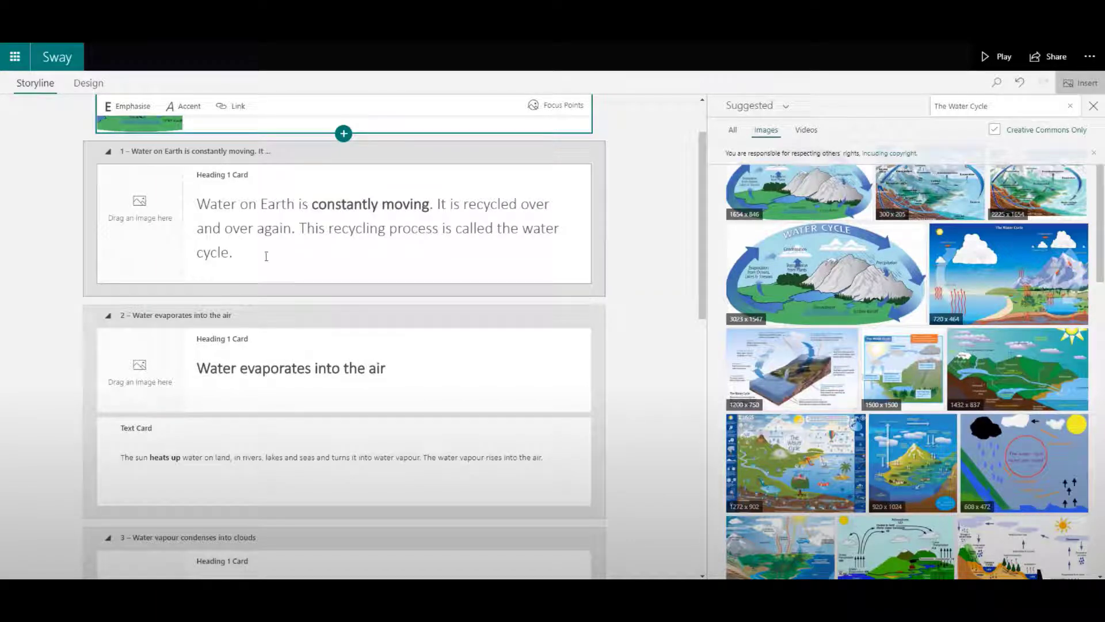
left_click(337, 298)
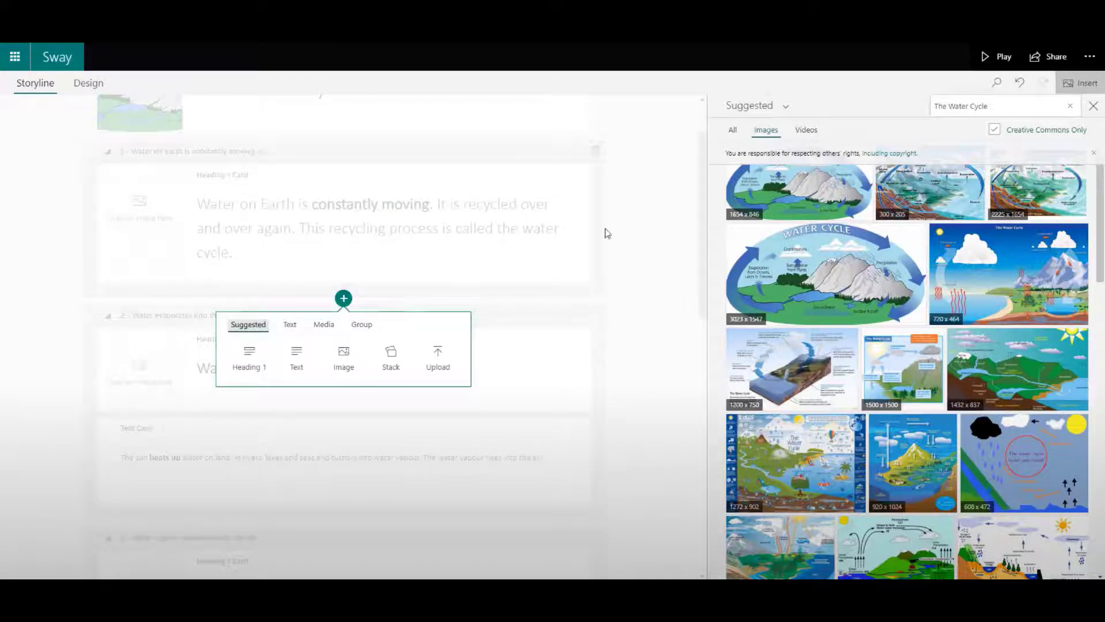
left_click(666, 247)
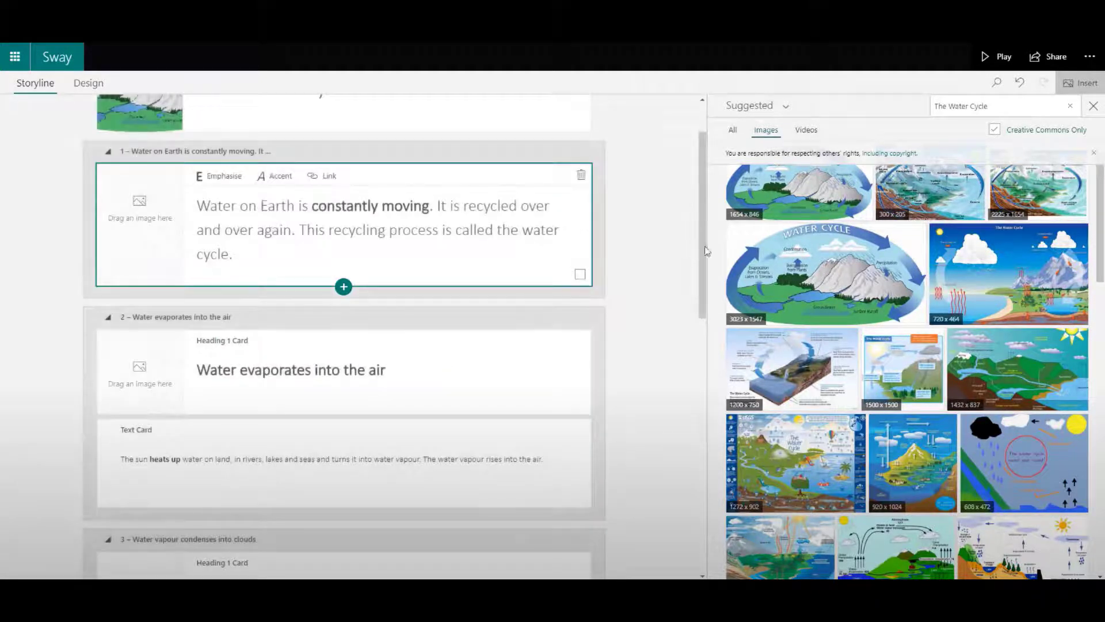
scroll(769, 375, "down", 5)
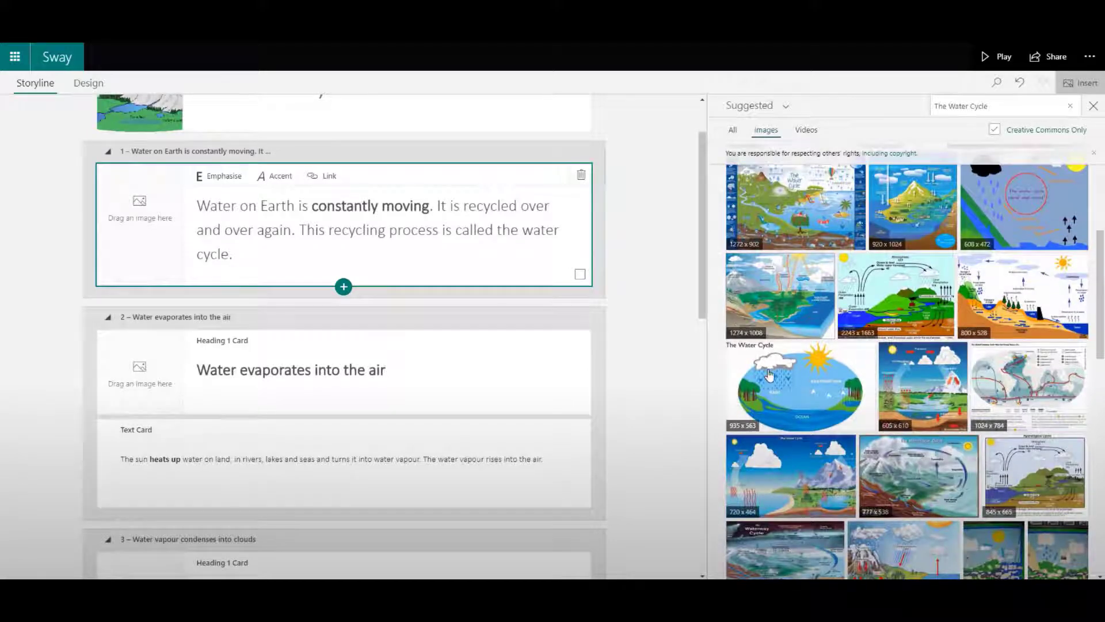
left_click_drag(769, 374, 449, 296)
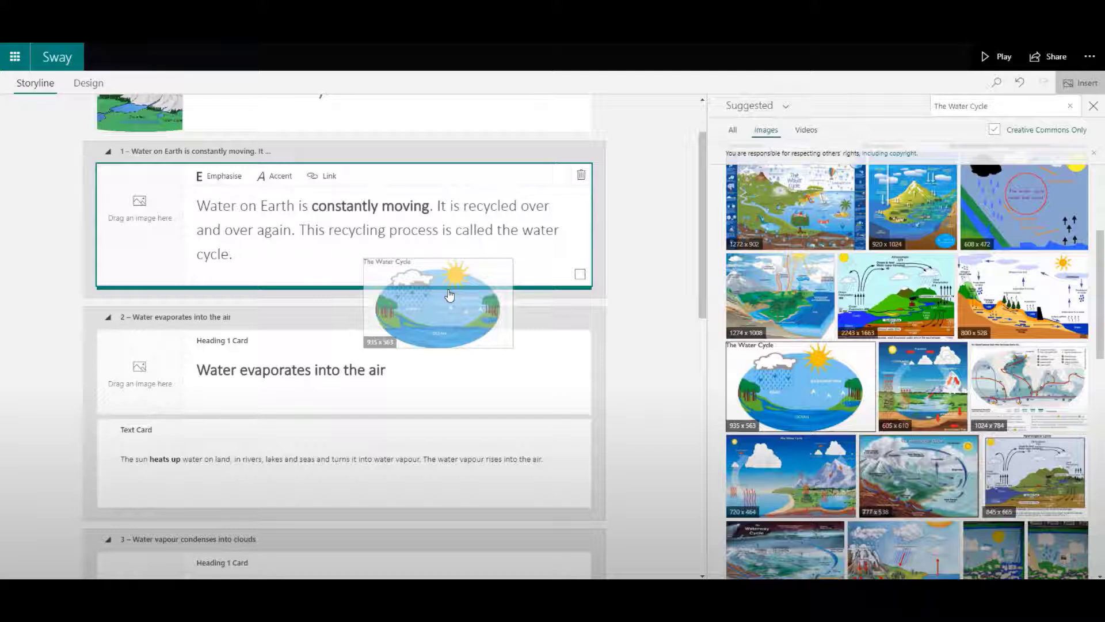
left_click_drag(449, 295, 425, 320)
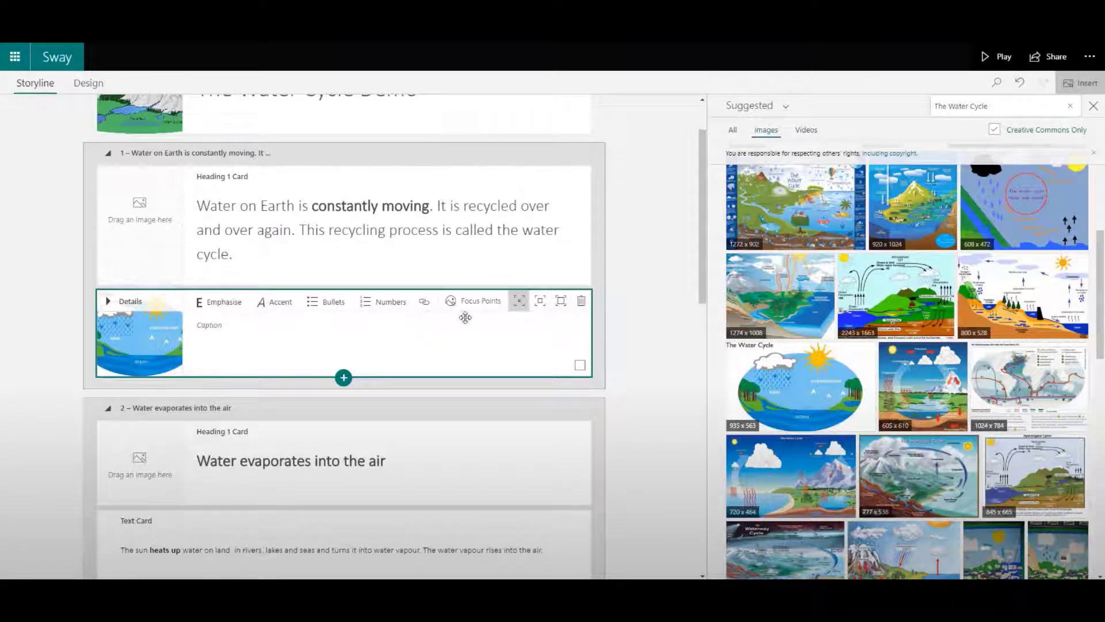
left_click(539, 306)
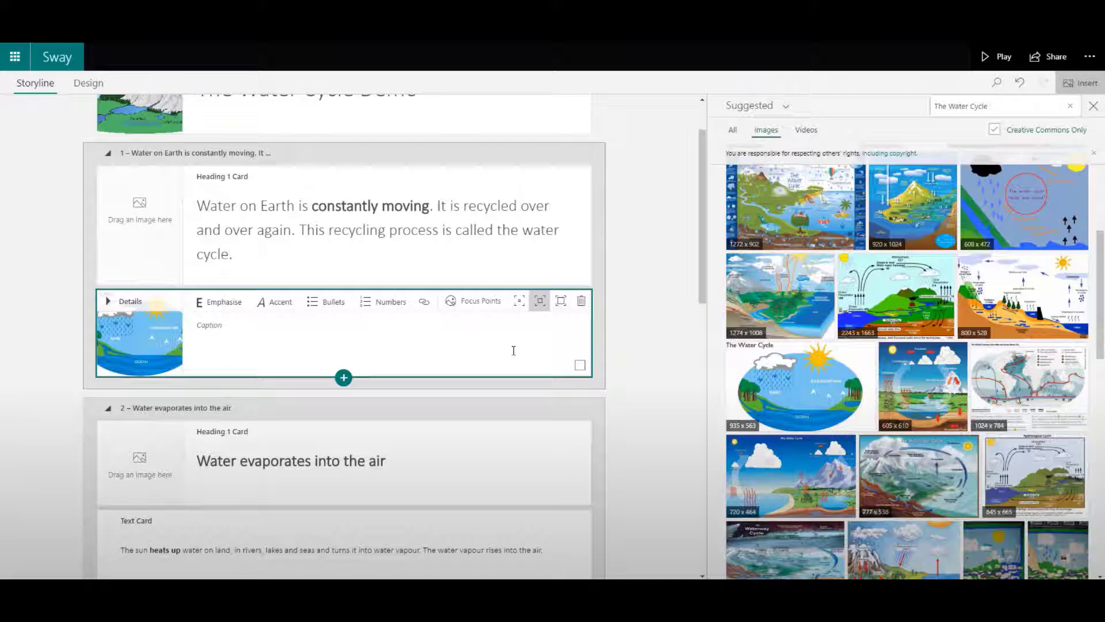
left_click(251, 335)
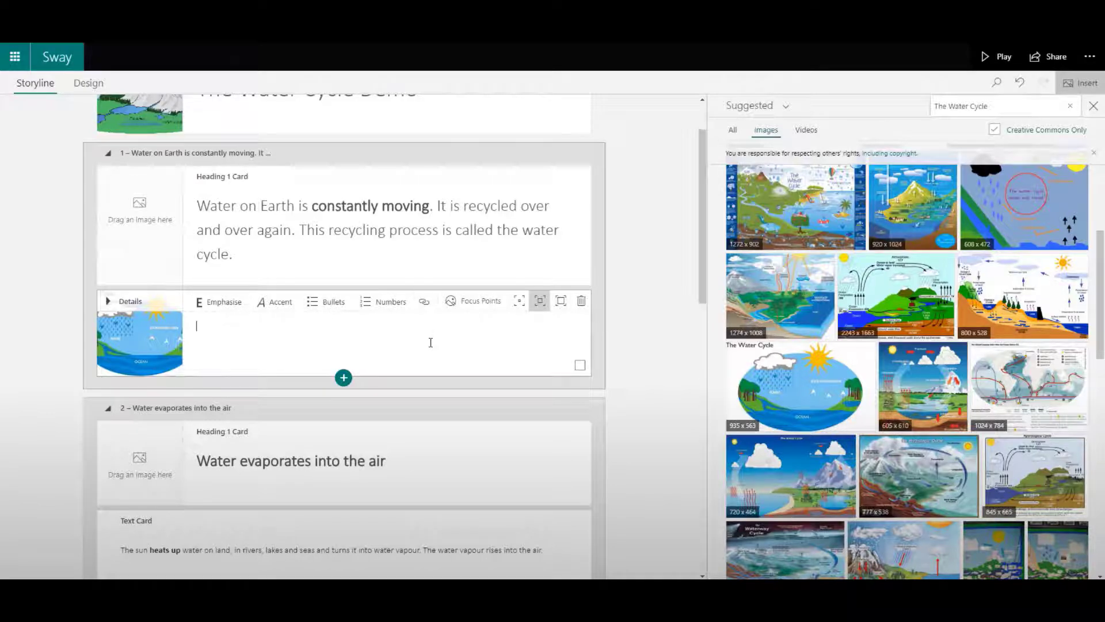
Step: Search the images for "Sun" and use the 1600 x 1000 sunset over the sea as background of the "Water evaporates into the air" heading
scroll(430, 342, "down", 1)
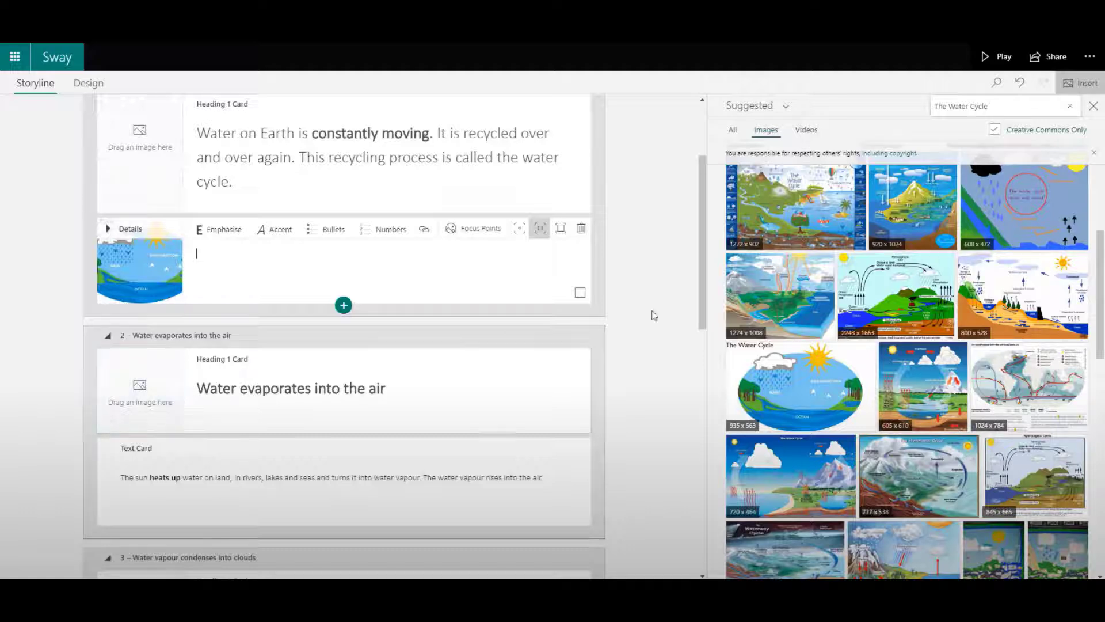
left_click(1000, 109)
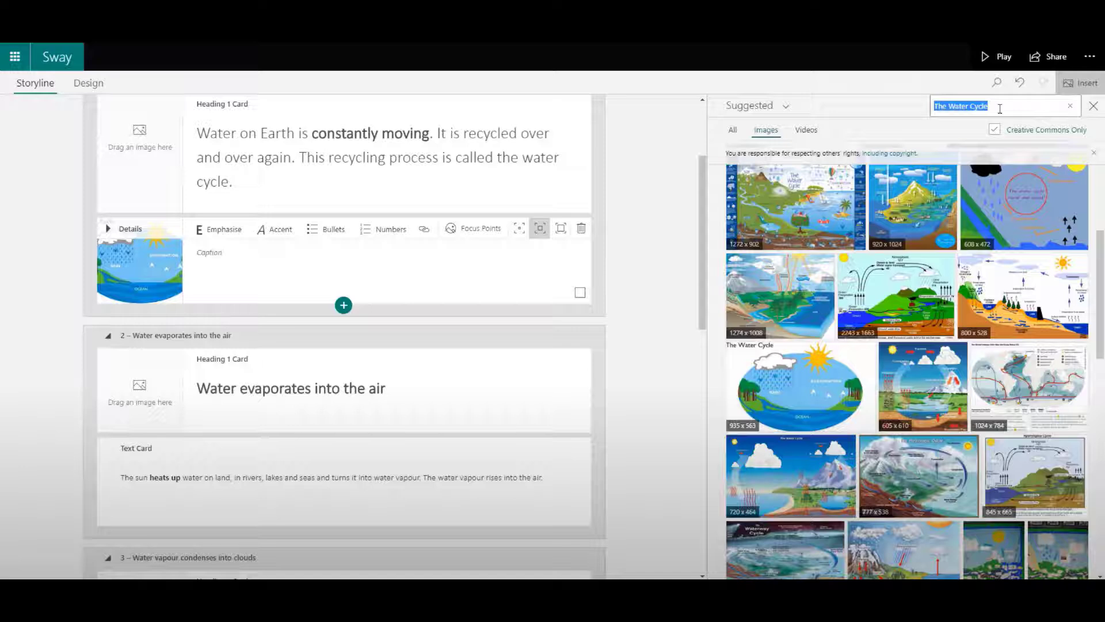
type("s")
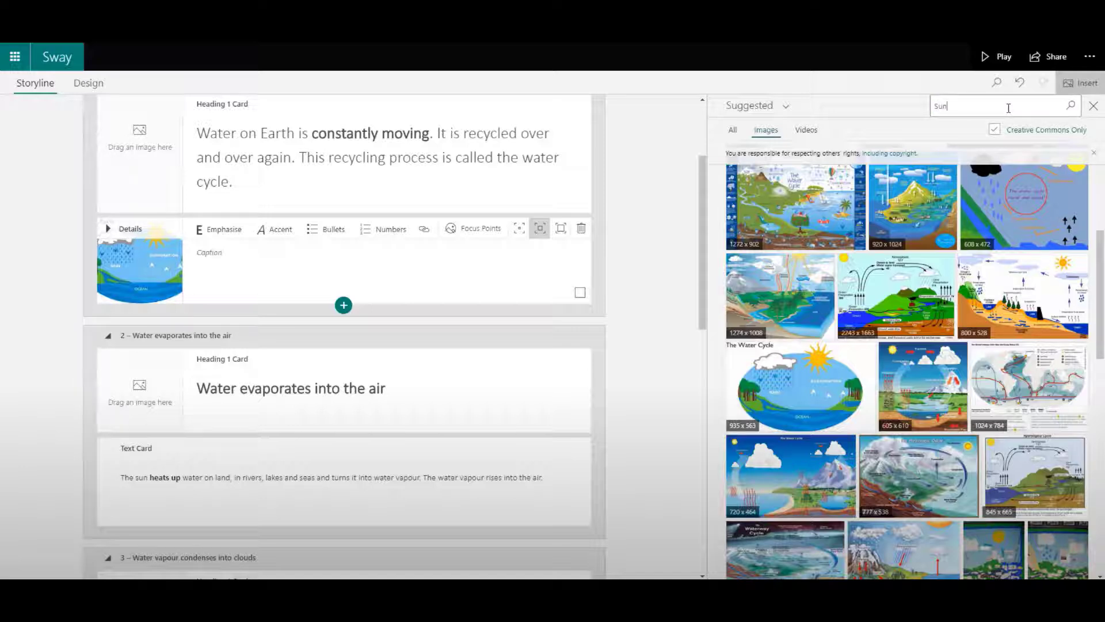
key("Return")
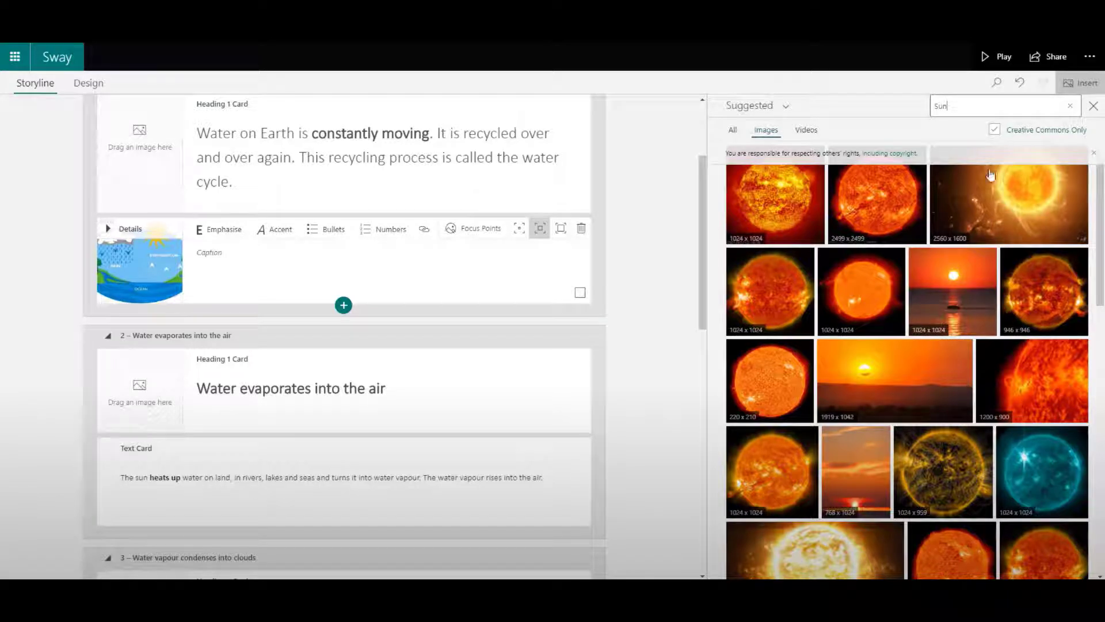
scroll(990, 267, "down", 10)
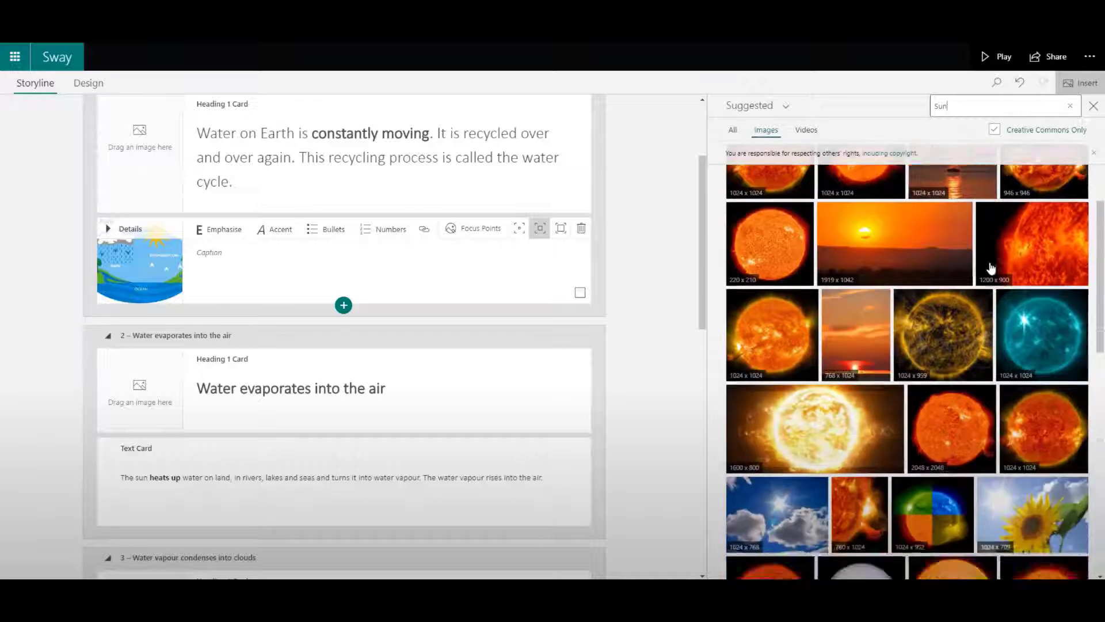
scroll(990, 268, "down", 3)
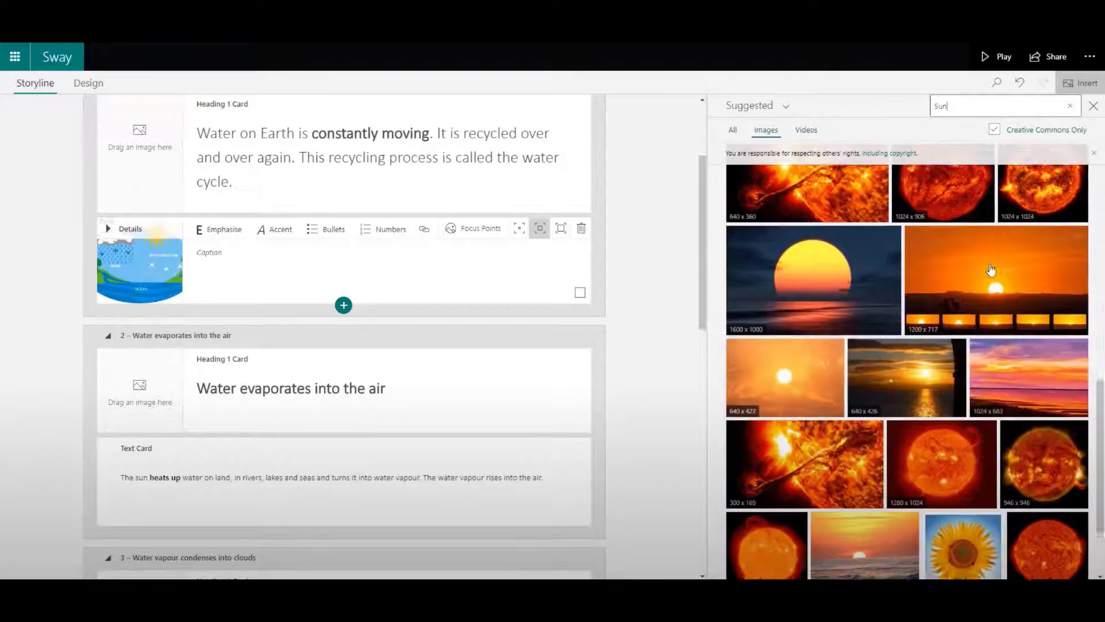
left_click_drag(828, 279, 171, 394)
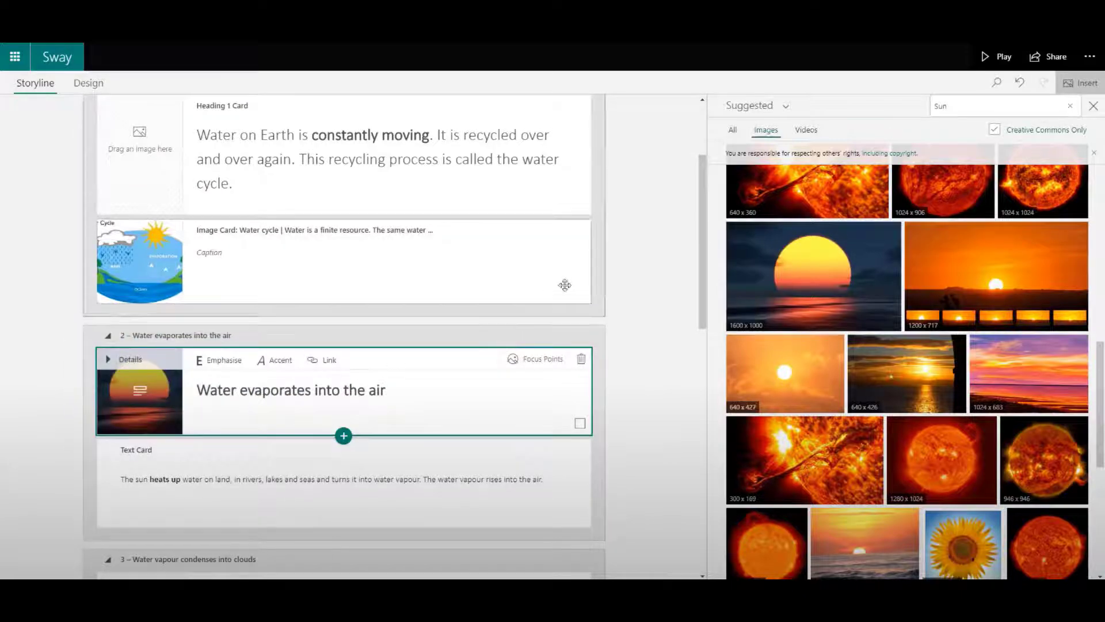
Step: Set the 1000 x 666 photo of a sunny meadow with clouds as background of the "Water vapour condenses into clouds" heading
scroll(852, 334, "down", 7)
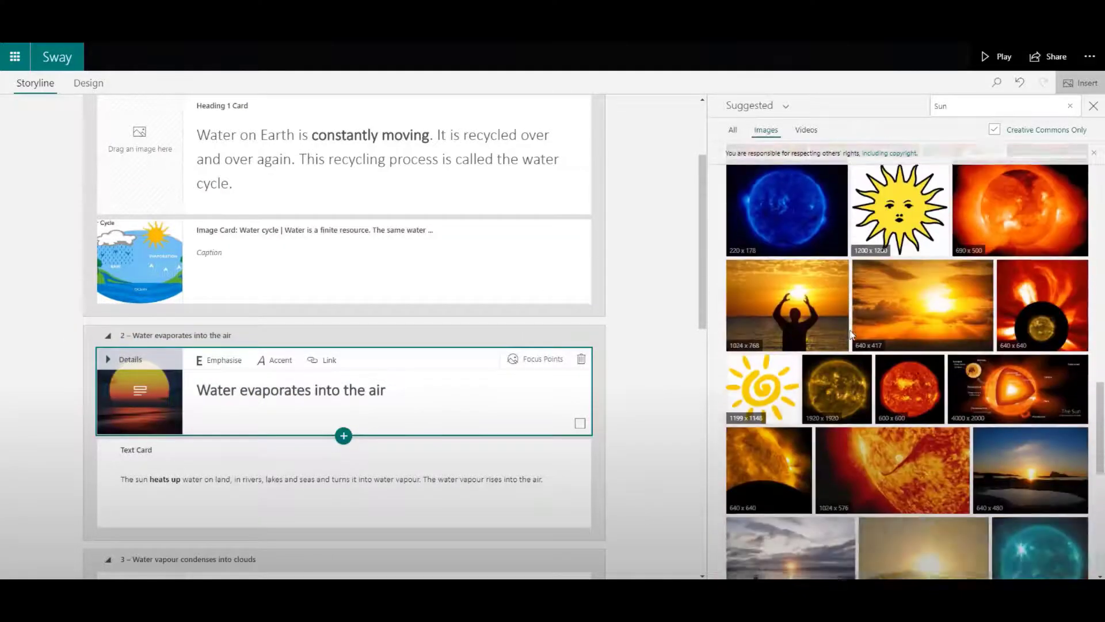
scroll(853, 334, "down", 5)
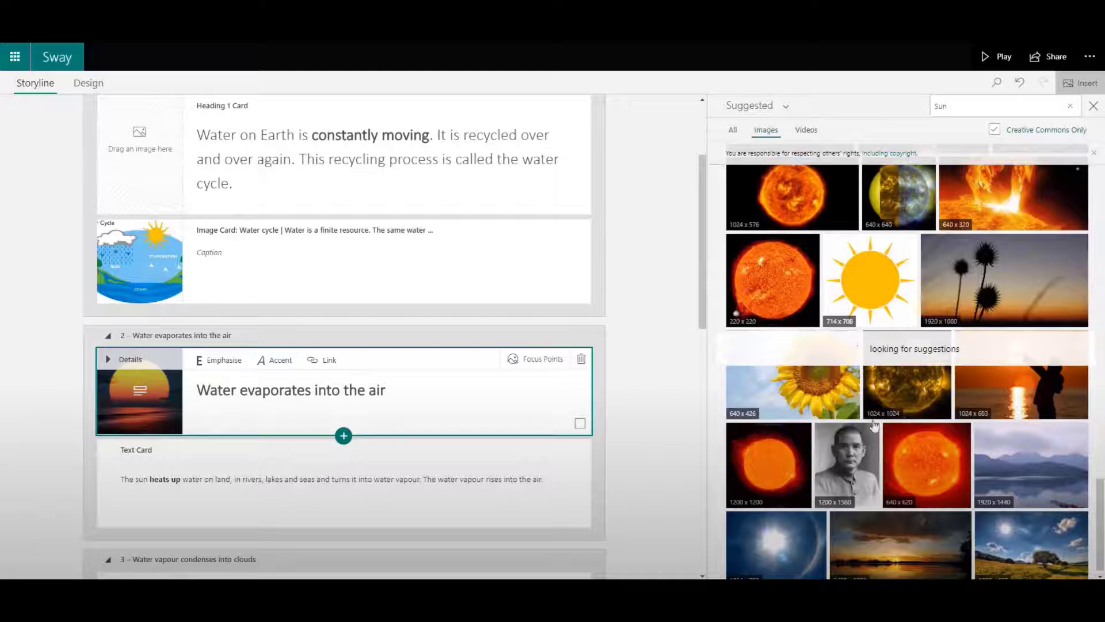
scroll(904, 428, "down", 4)
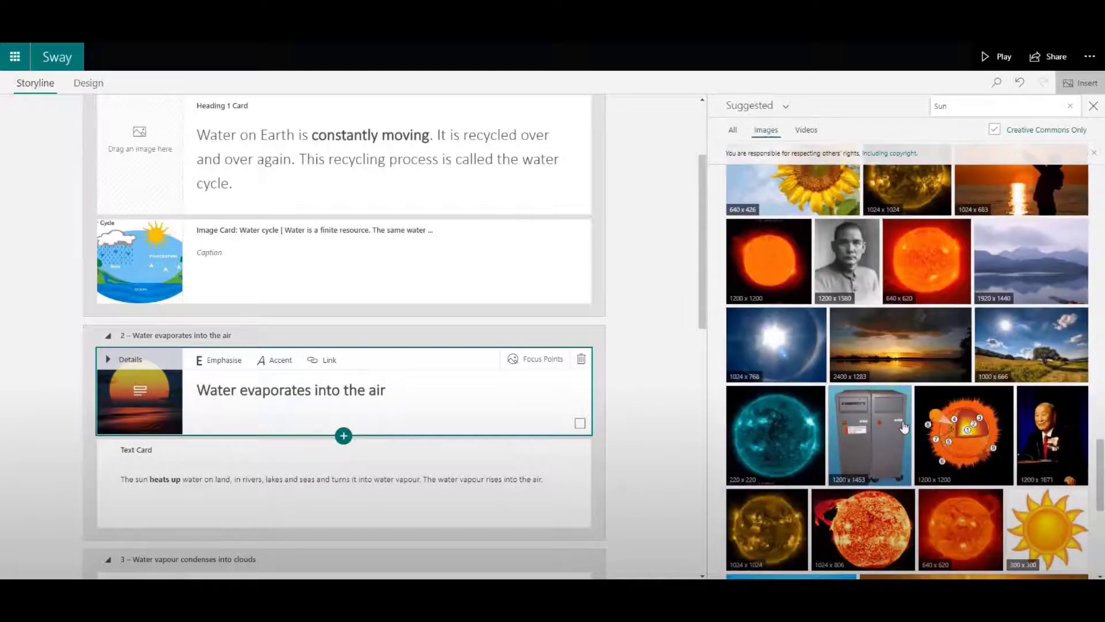
scroll(904, 429, "down", 2)
scroll(903, 428, "up", 4)
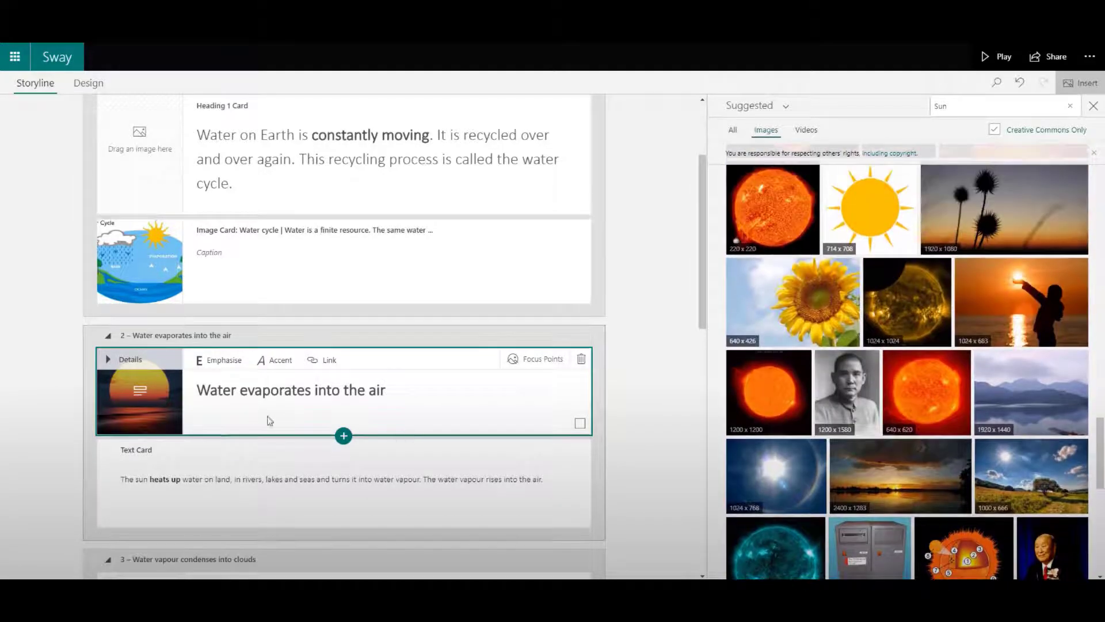
scroll(267, 420, "down", 5)
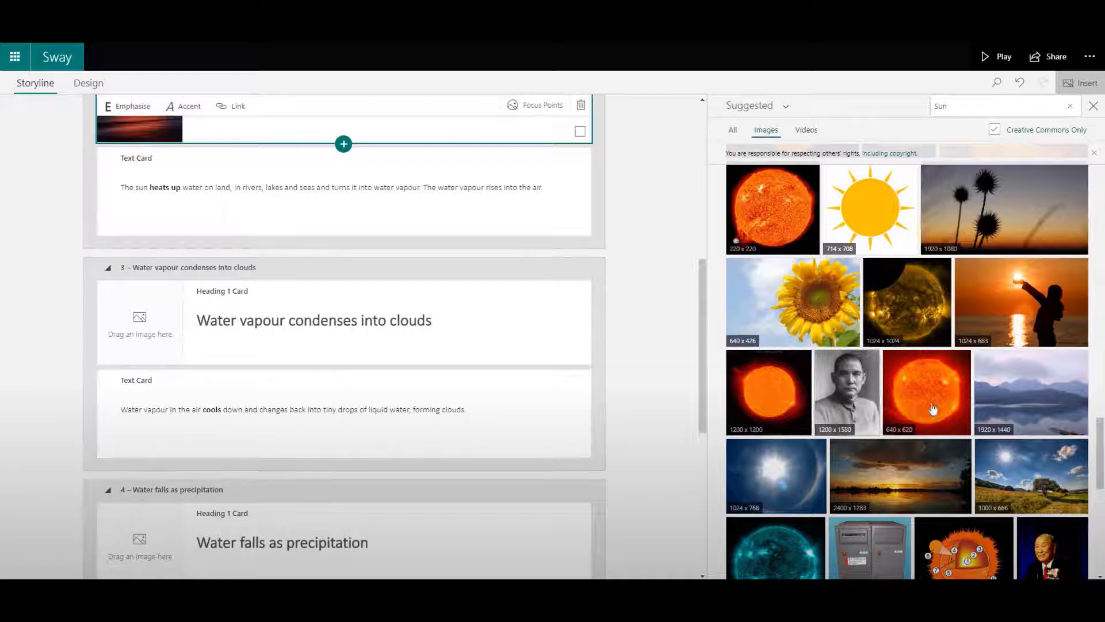
left_click_drag(1047, 477, 131, 315)
Step: Search the images for "Rain" and use the photo of rain falling on water before trees as background of the "Water falls as precipitation" heading
scroll(364, 381, "down", 3)
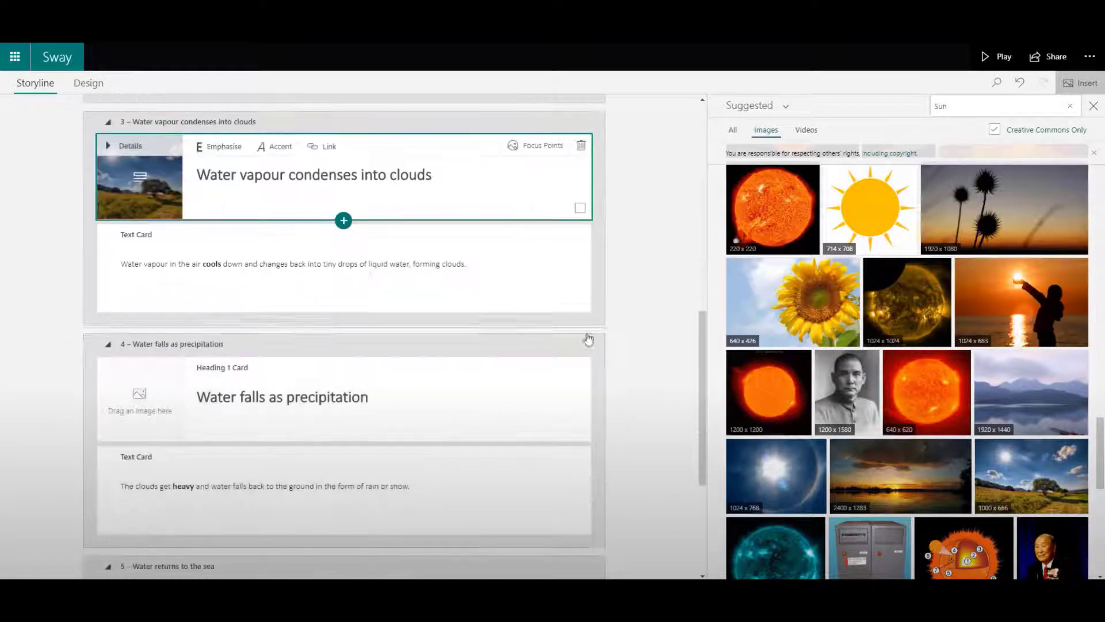
left_click(965, 102)
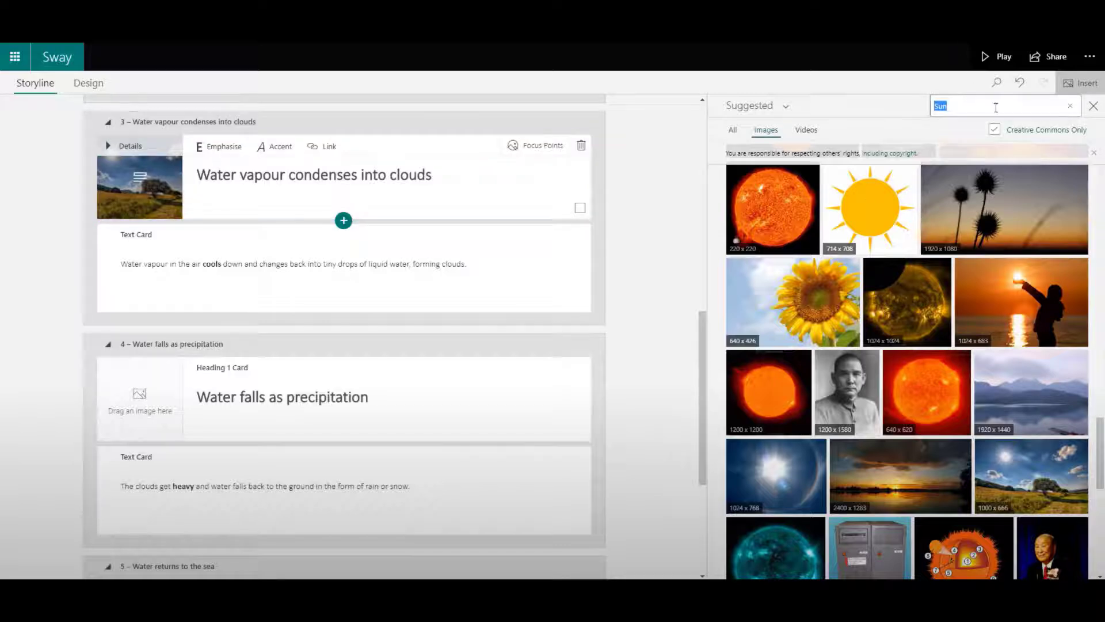
type("Rain")
key("Return")
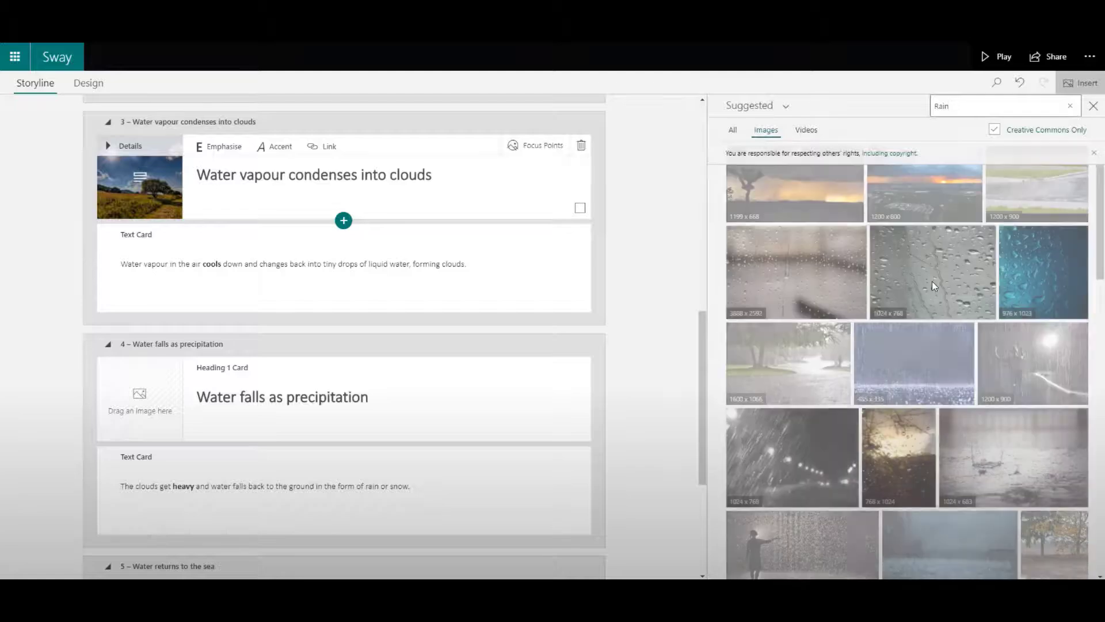
scroll(938, 293, "down", 10)
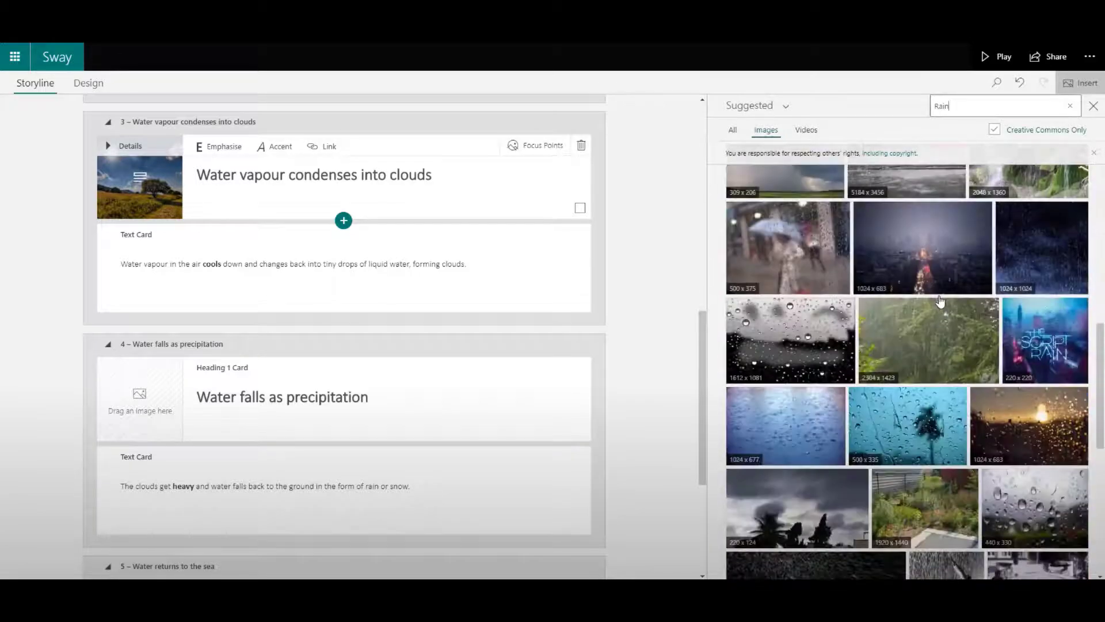
scroll(940, 301, "down", 5)
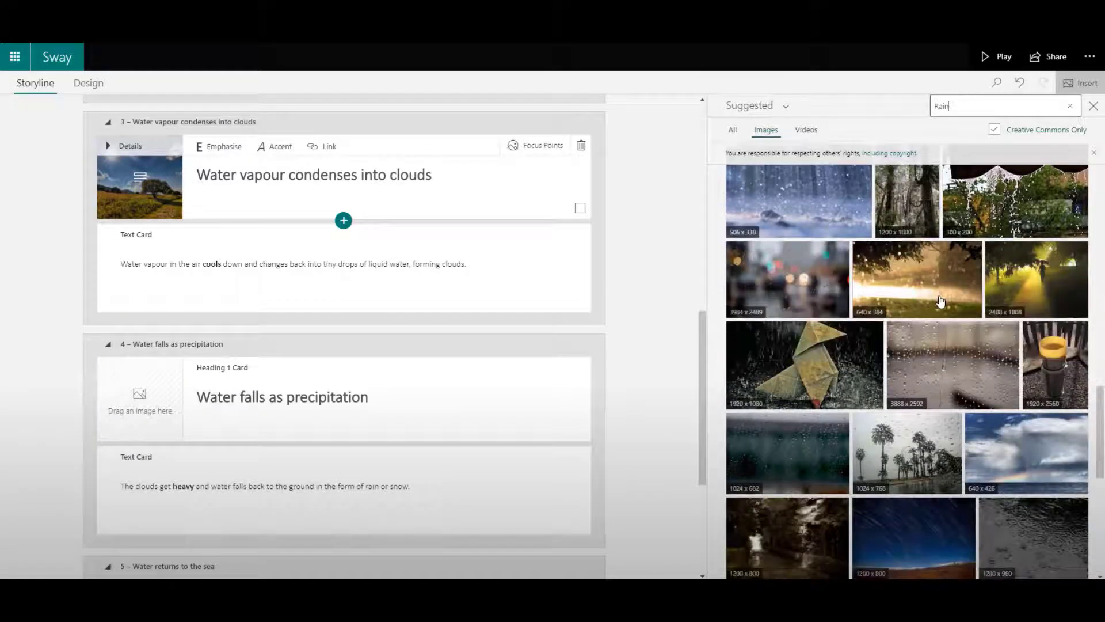
left_click_drag(896, 504, 167, 394)
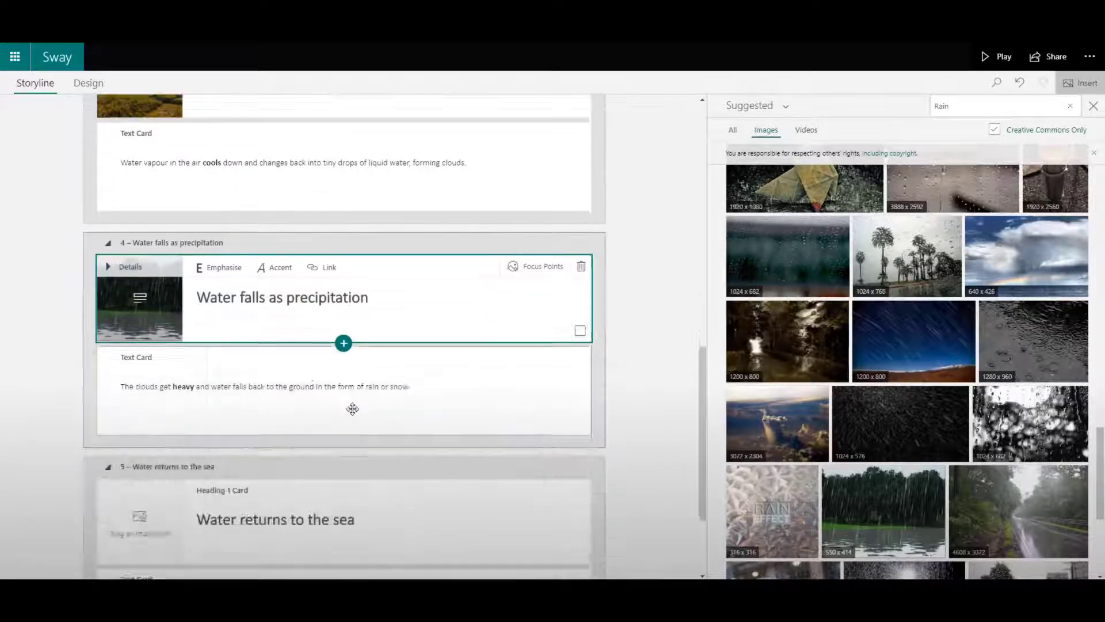
Step: Search the images for "Sea" and use the 2160 x 1440 photo of open blue sea as background of the "Water returns to the sea" heading
scroll(345, 346, "down", 4)
double_click(966, 108)
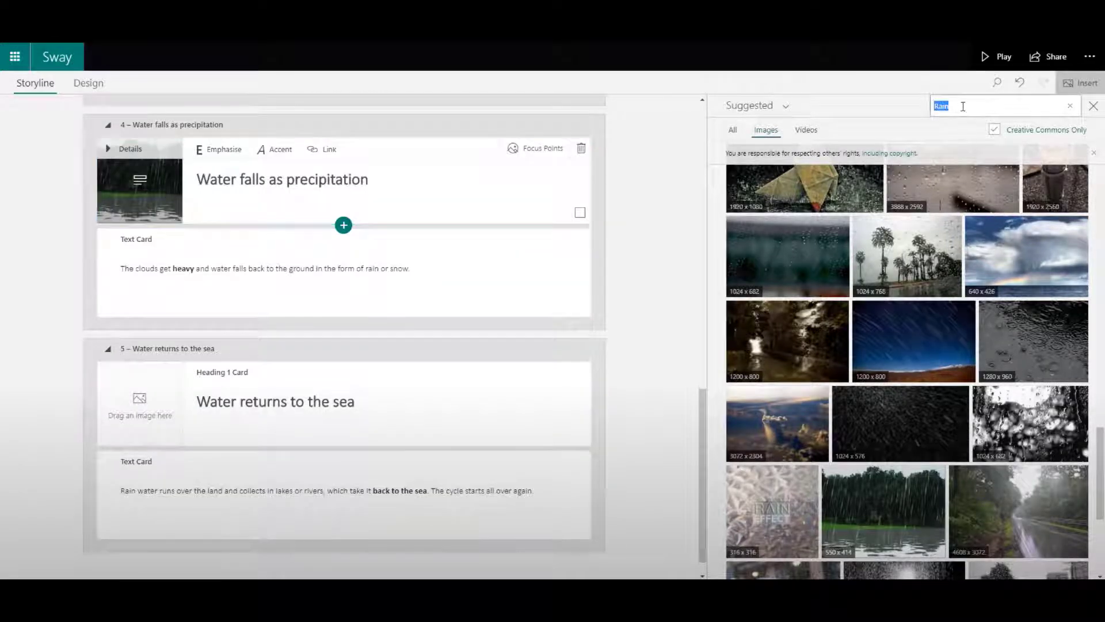
key("BackSpace")
type("sea")
key("Return")
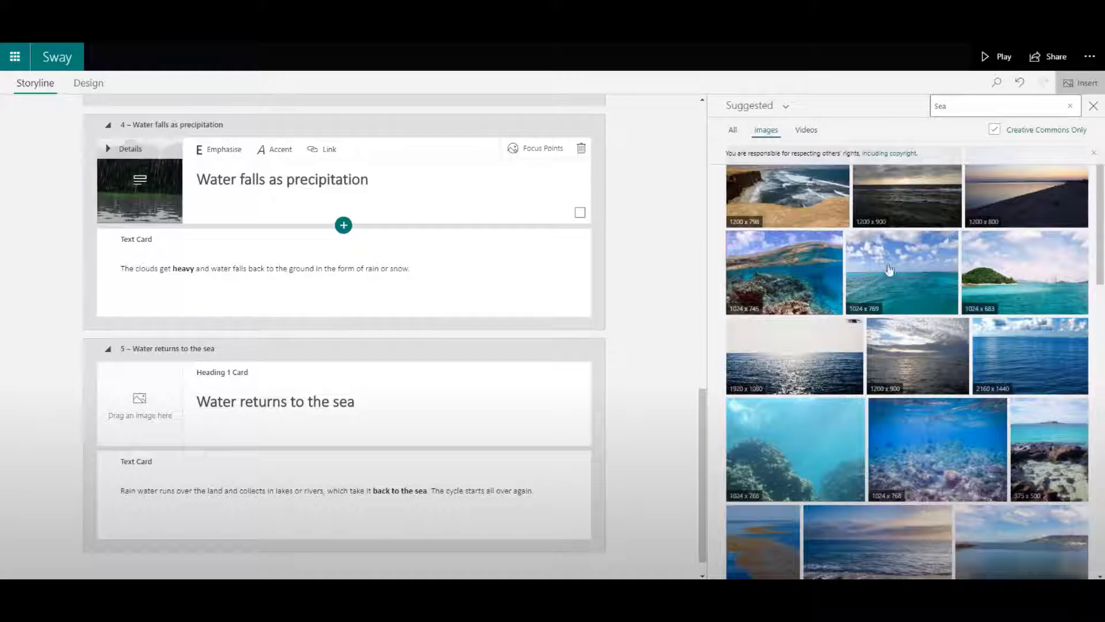
left_click_drag(1027, 342, 160, 398)
scroll(395, 348, "up", 3)
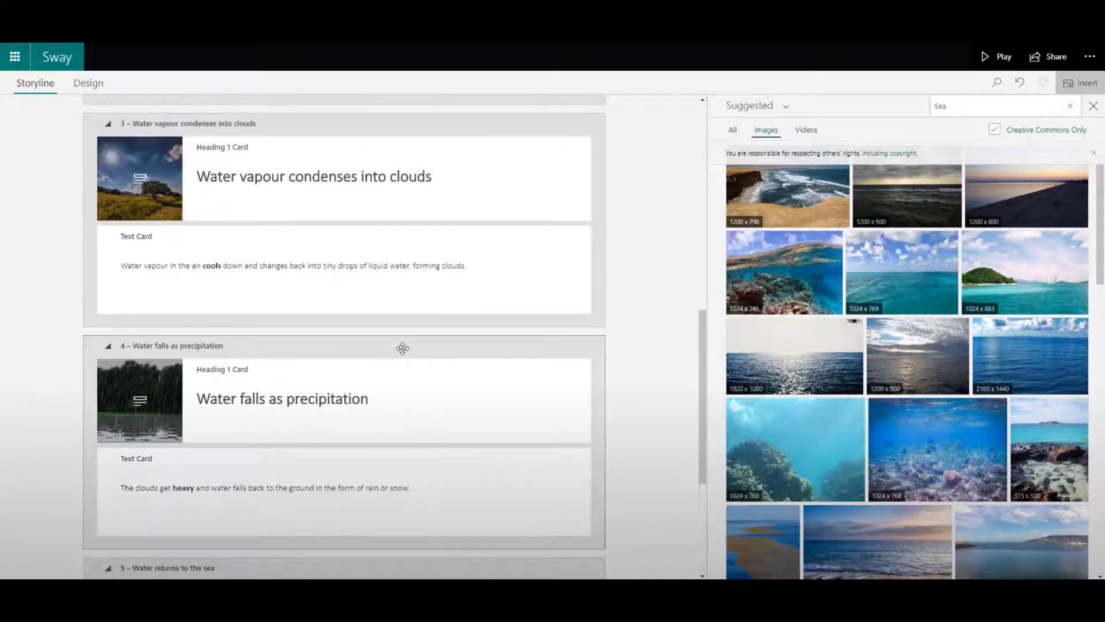
scroll(402, 348, "up", 10)
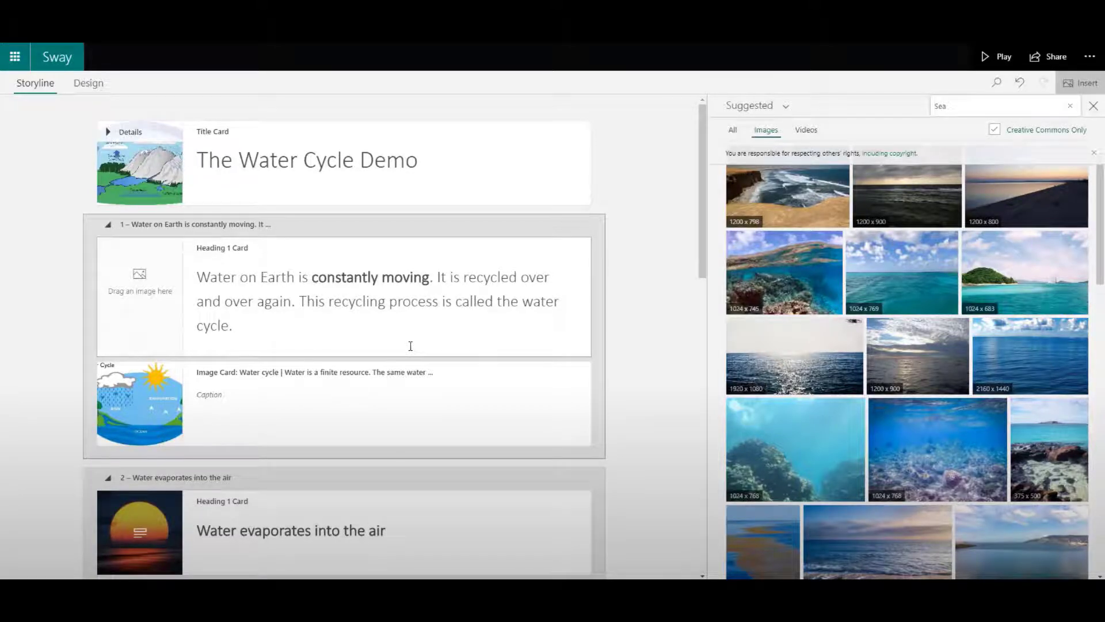
Step: View the list of available media sources without switching source, and close the insert pane
left_click(788, 109)
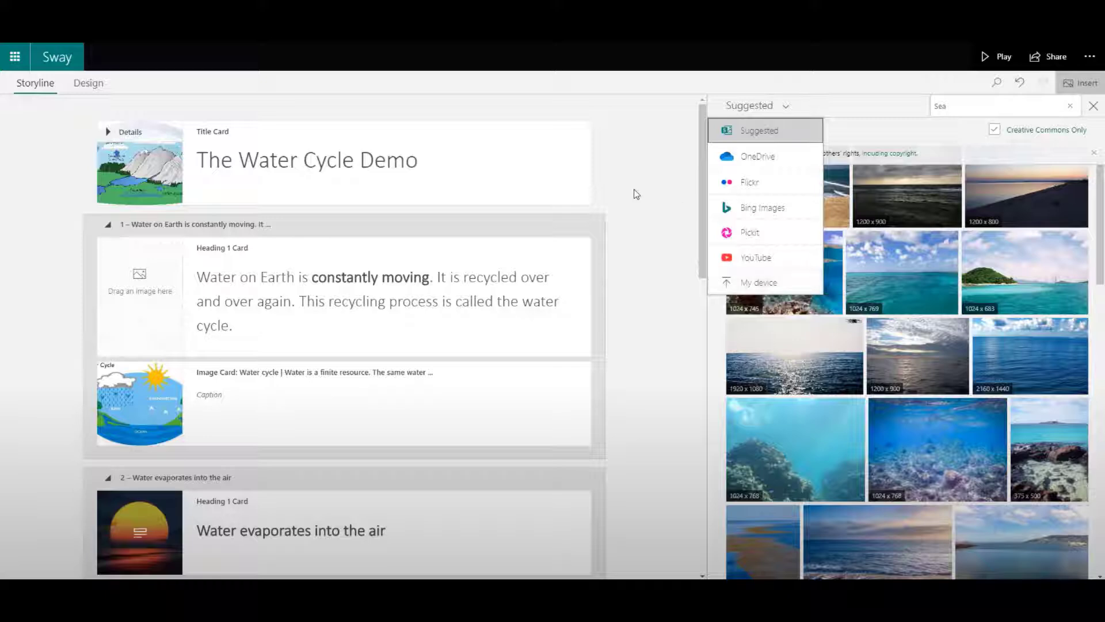
left_click(650, 197)
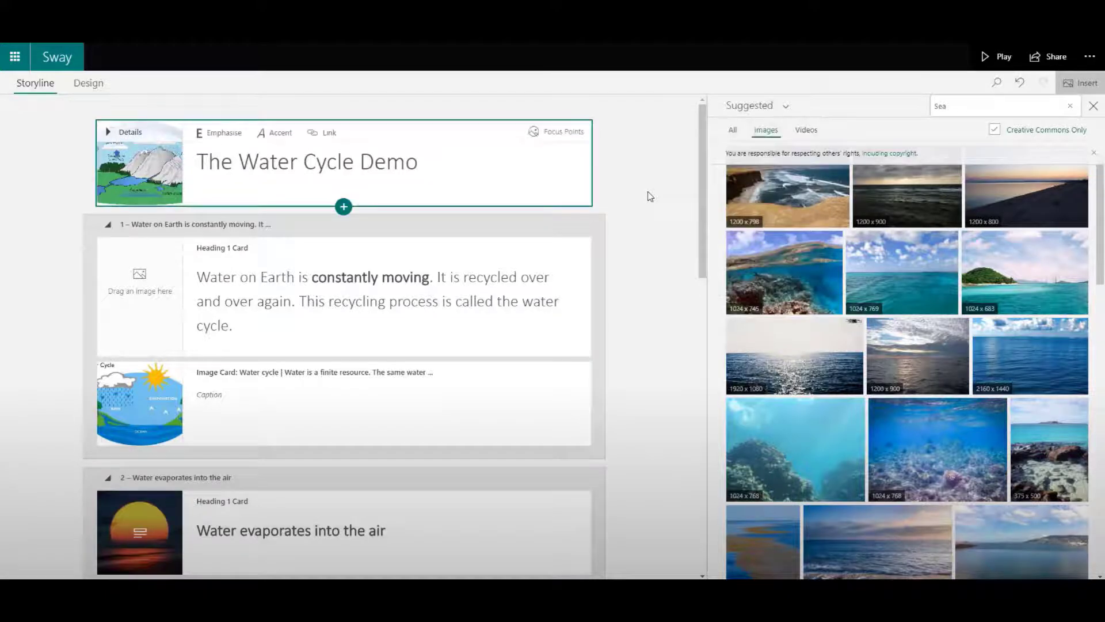
left_click(1096, 107)
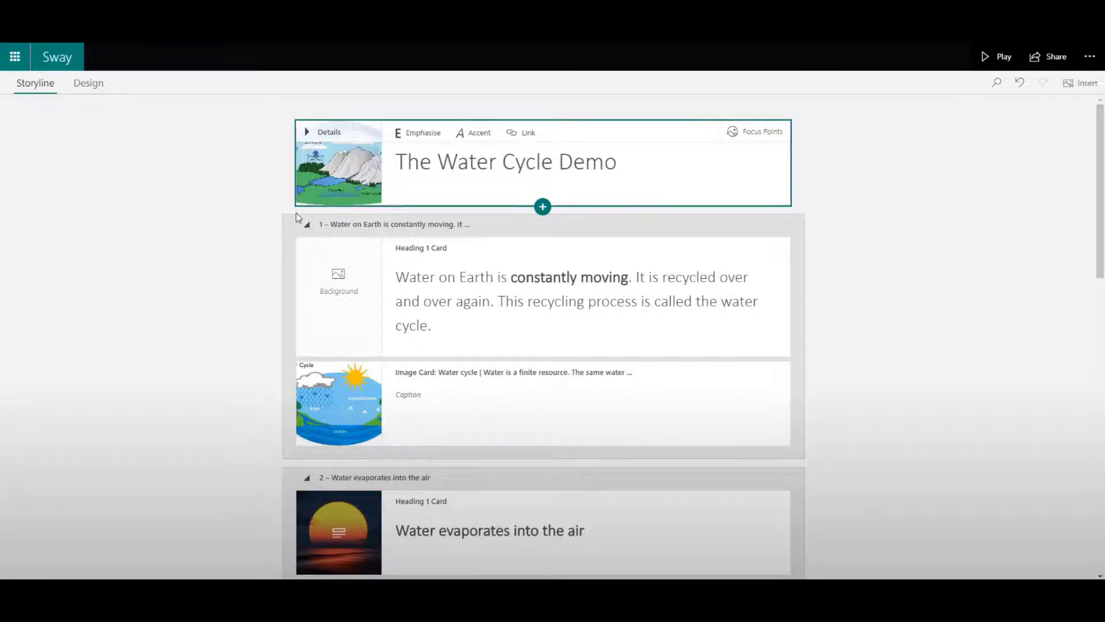
Step: Add an empty video card at the end of the "Water returns to the sea" section
scroll(304, 333, "down", 1)
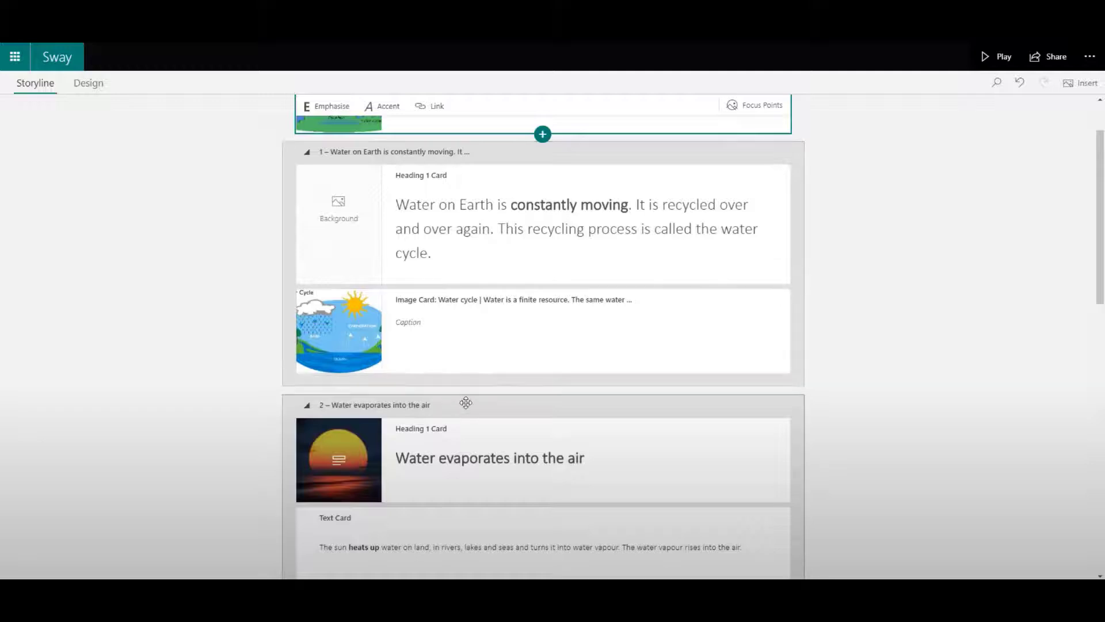
left_click_drag(465, 395, 419, 433)
scroll(596, 404, "down", 1)
scroll(596, 404, "down", 9)
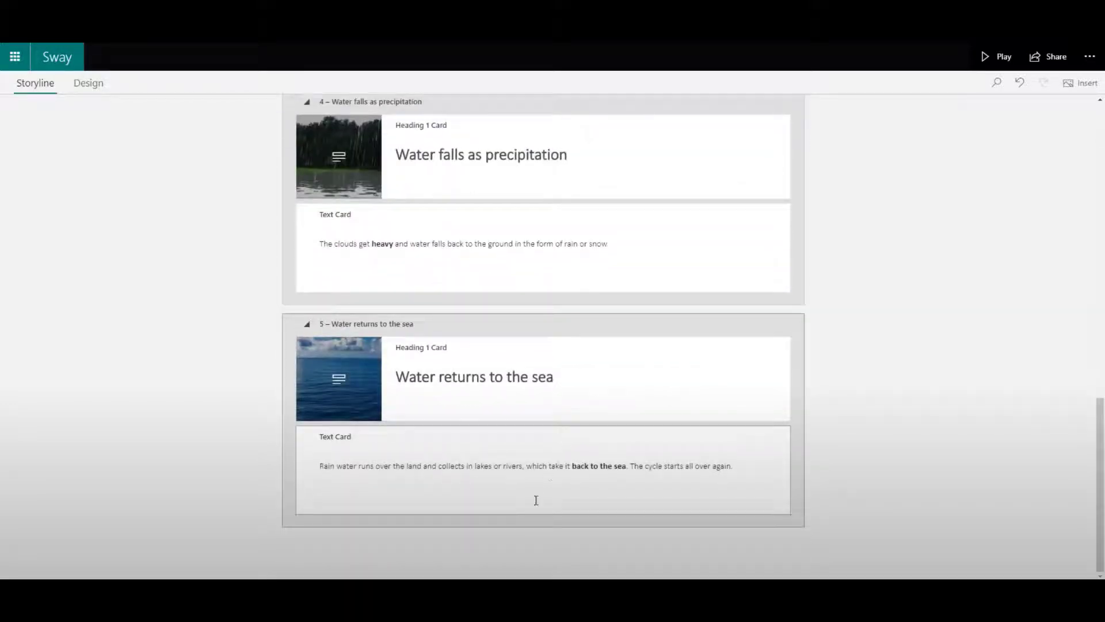
left_click(534, 530)
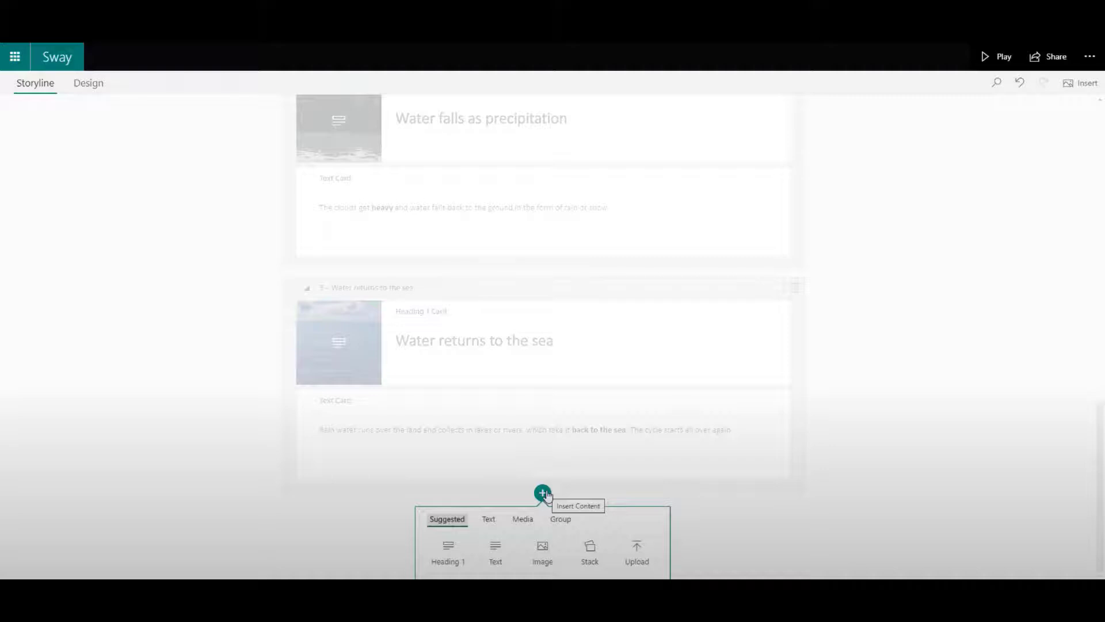
left_click(523, 520)
left_click(495, 550)
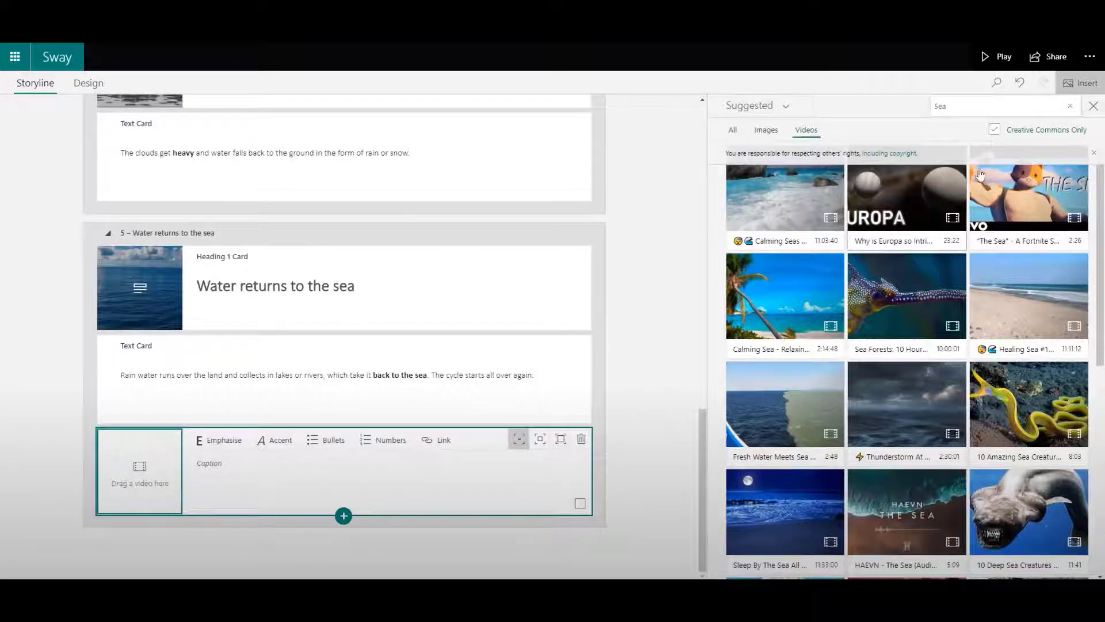
Step: Search the videos for "The Water Cycle" and place the 3:09 Dr. Binocs Show video in the new card at the middle emphasis level
left_click(958, 105)
key("BackSpace")
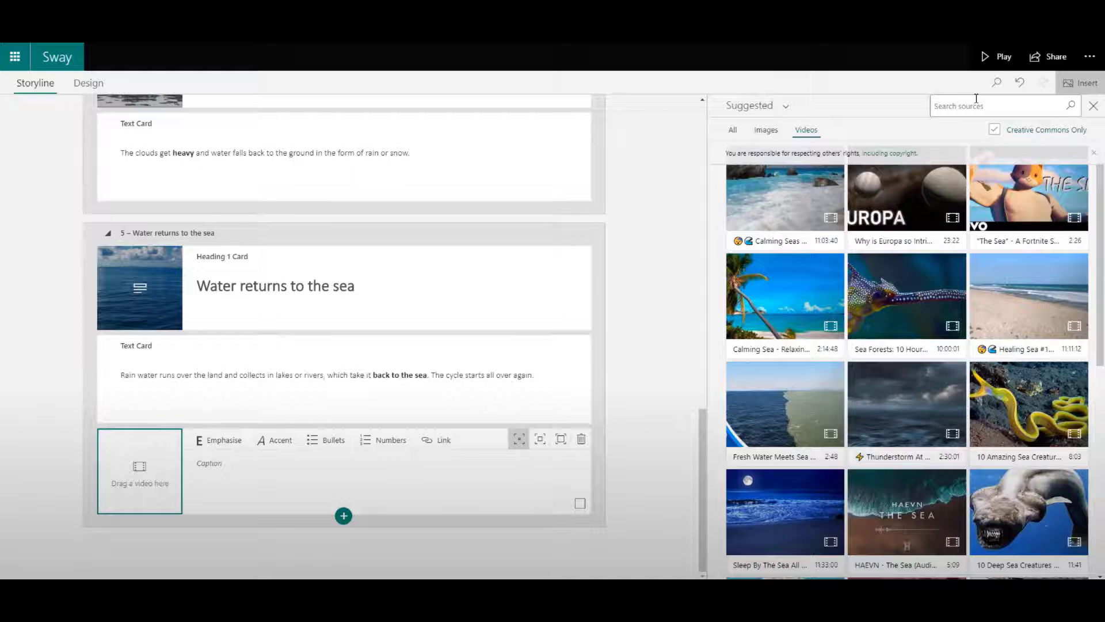
type("The Water Cycle")
key("Return")
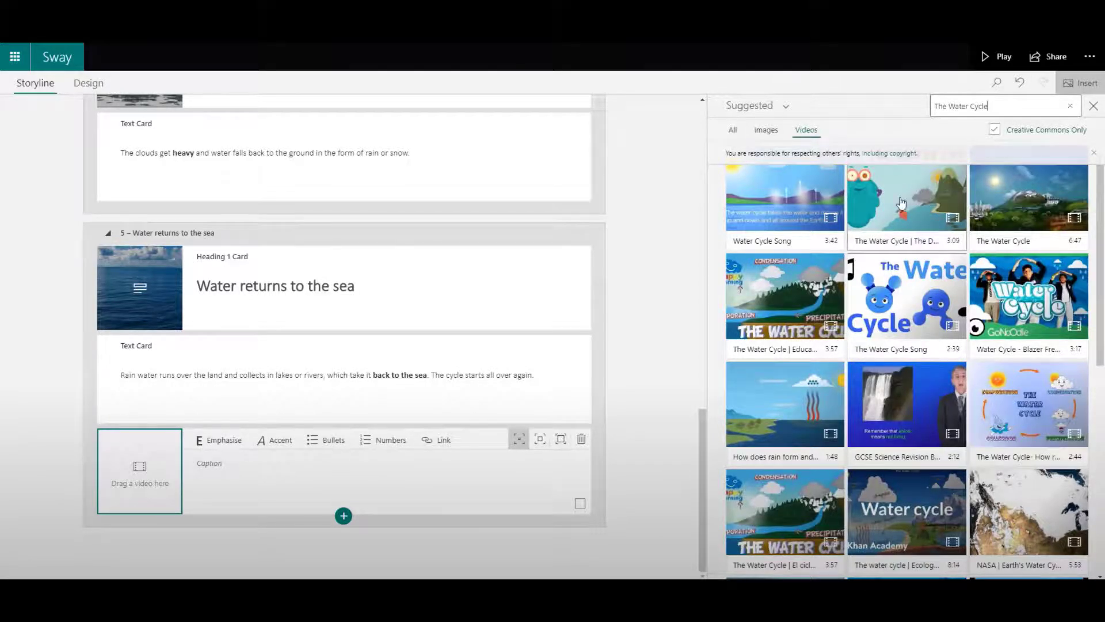
left_click_drag(856, 205, 132, 473)
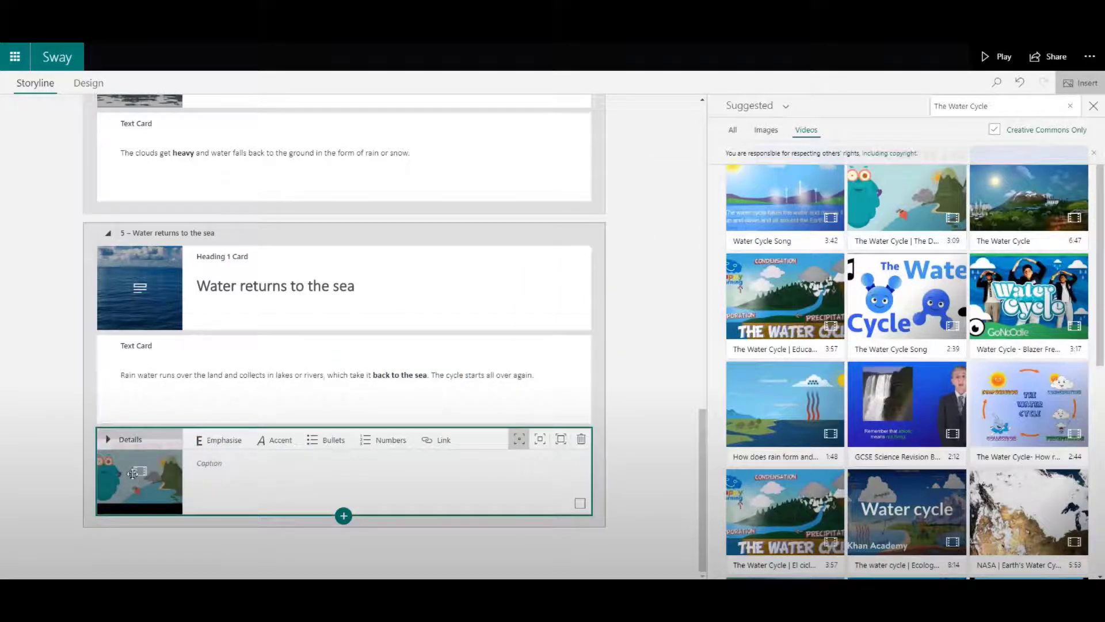
left_click(545, 441)
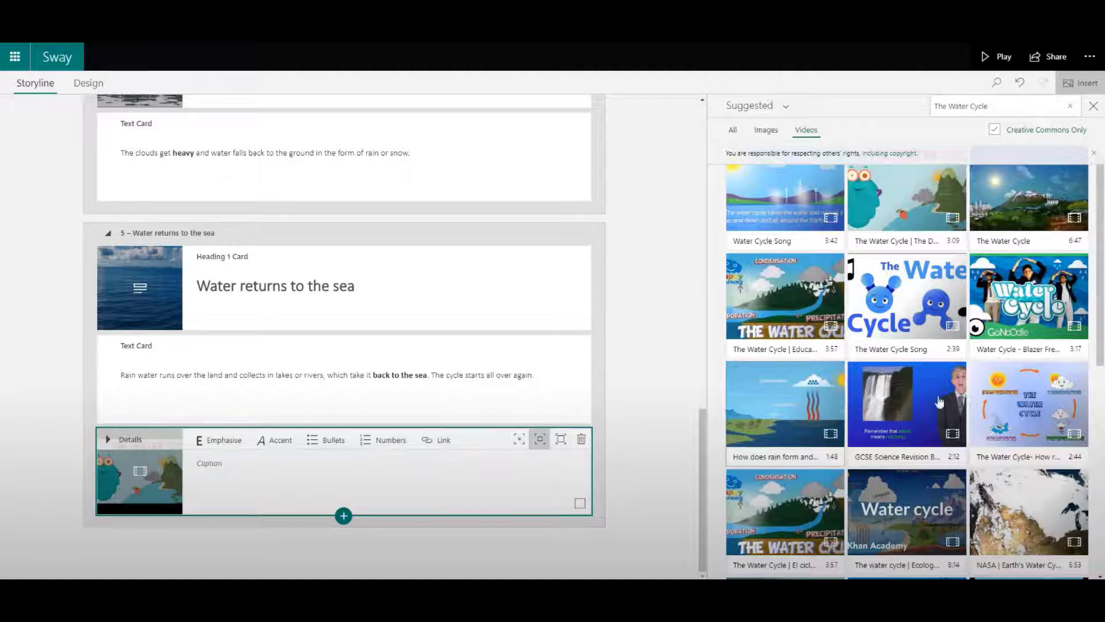
left_click(1093, 106)
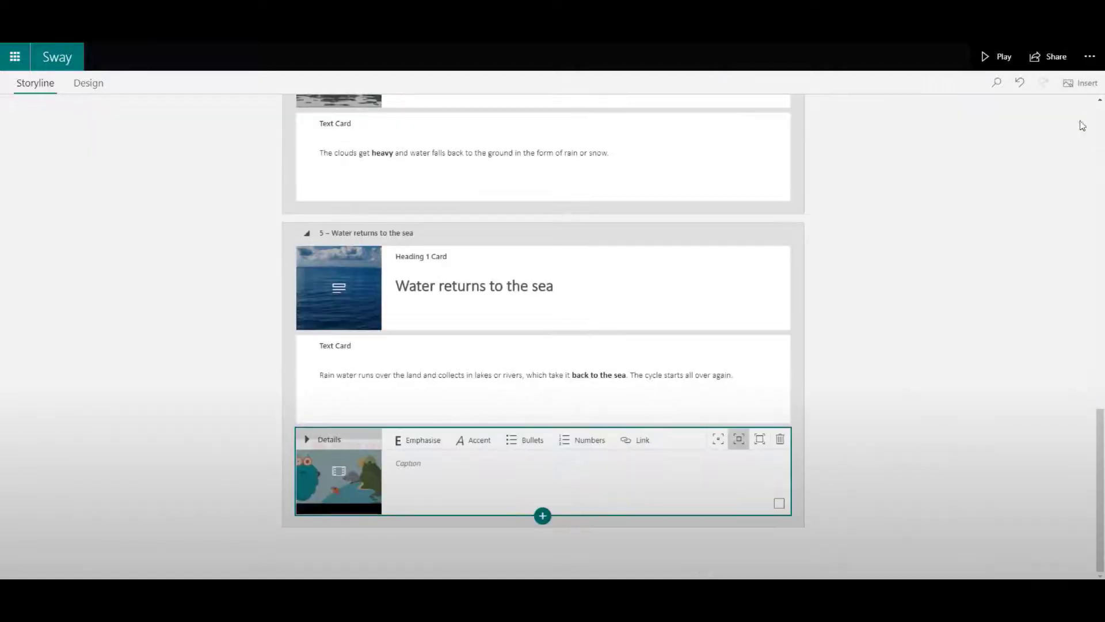
Step: Check that the water cycle image card in the first section is set to the middle emphasis level
scroll(790, 339, "up", 20)
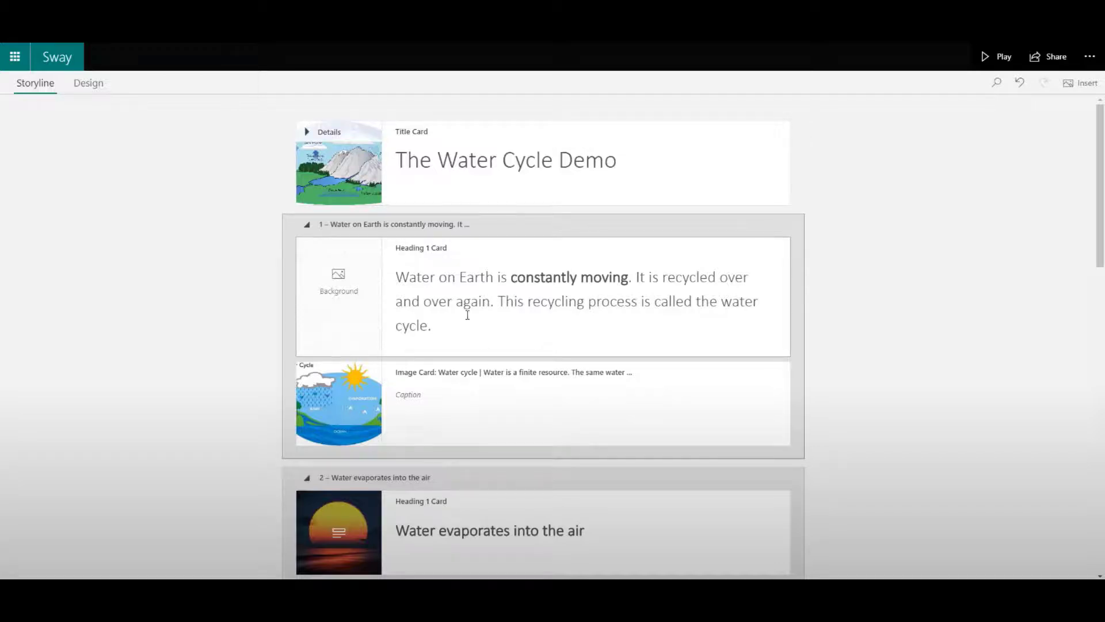
scroll(467, 315, "down", 1)
left_click(559, 344)
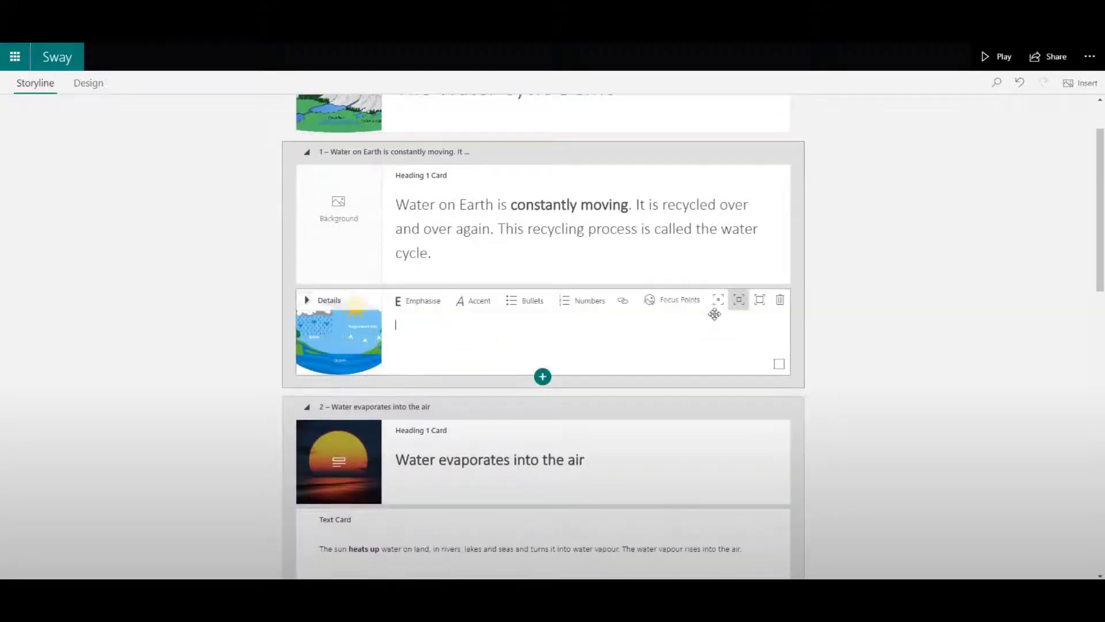
left_click(737, 303)
Step: Set the text card under "Water evaporates into the air" to the middle emphasis level and emphasise all its text
scroll(582, 330, "down", 2)
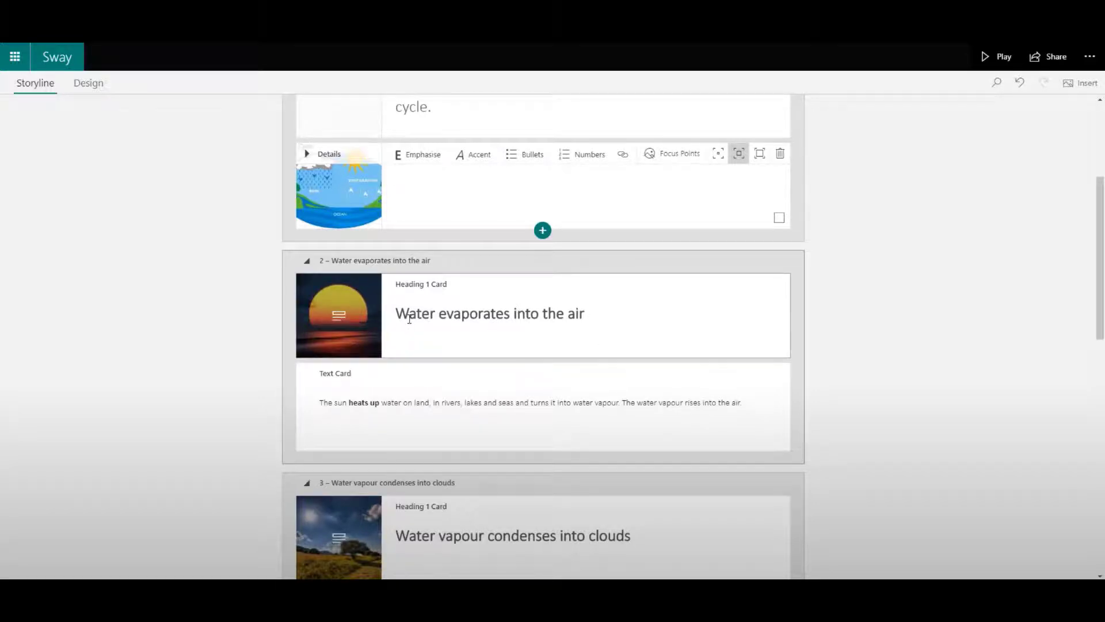
scroll(409, 318, "down", 1)
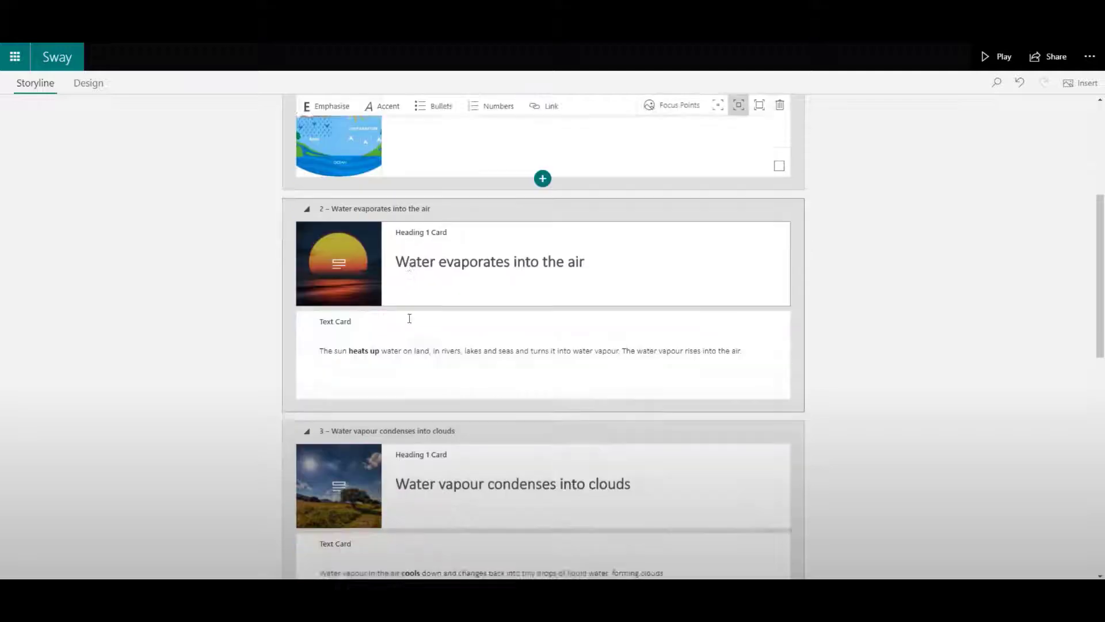
left_click(425, 306)
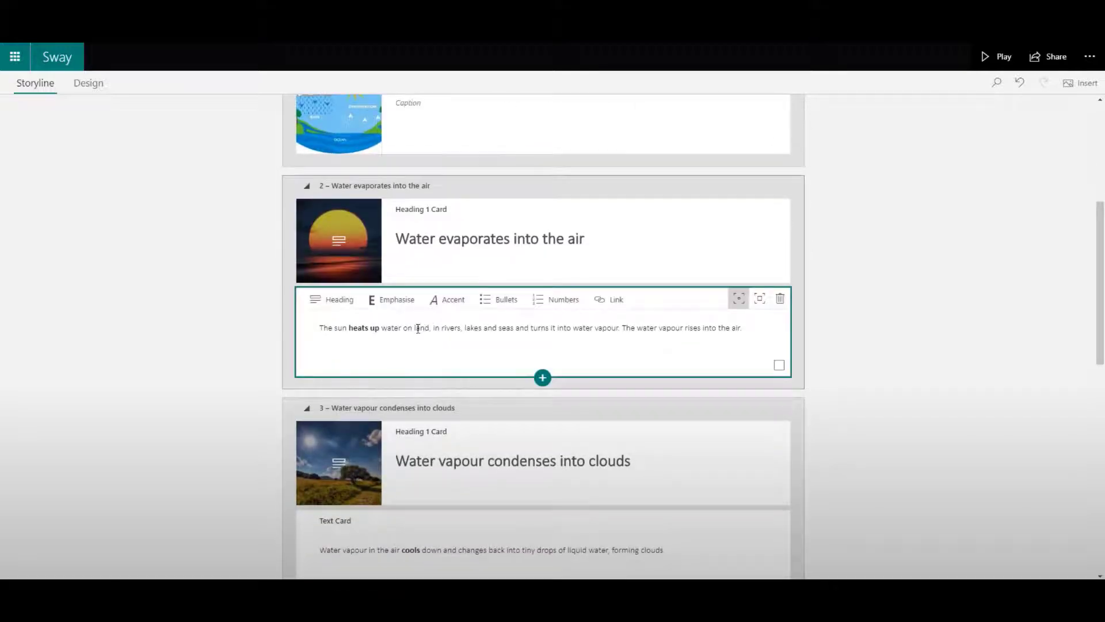
left_click(761, 299)
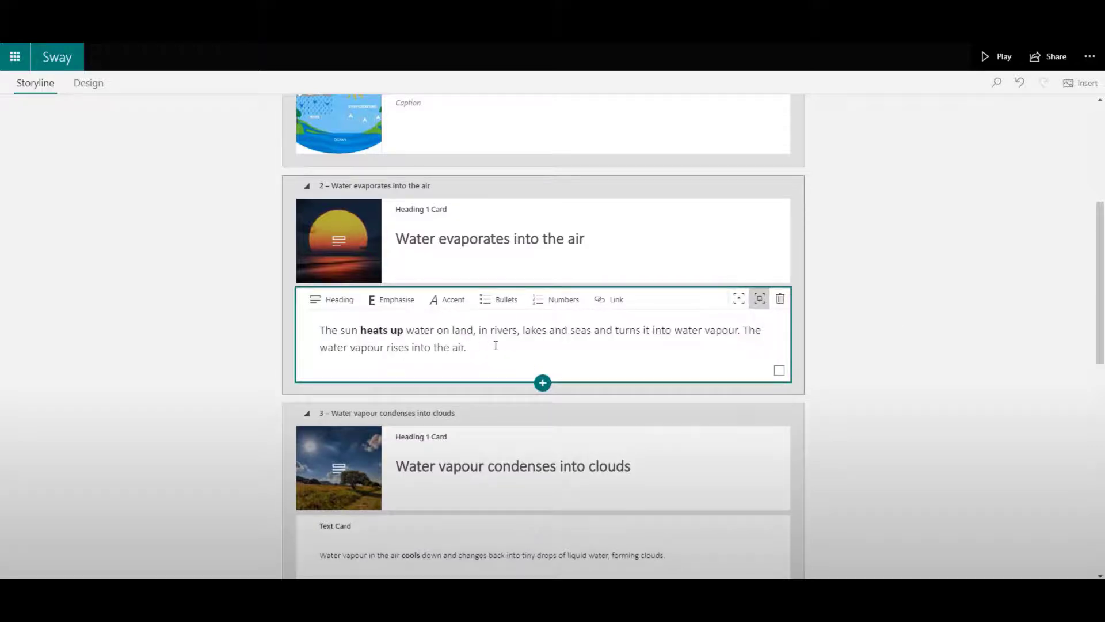
left_click_drag(496, 345, 311, 323)
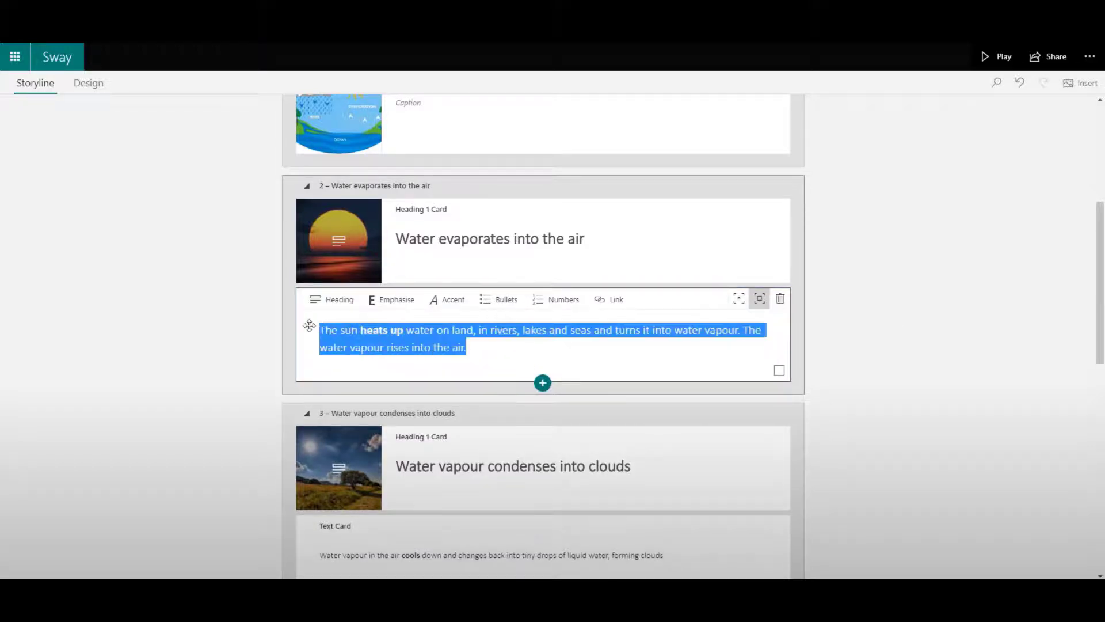
left_click(394, 307)
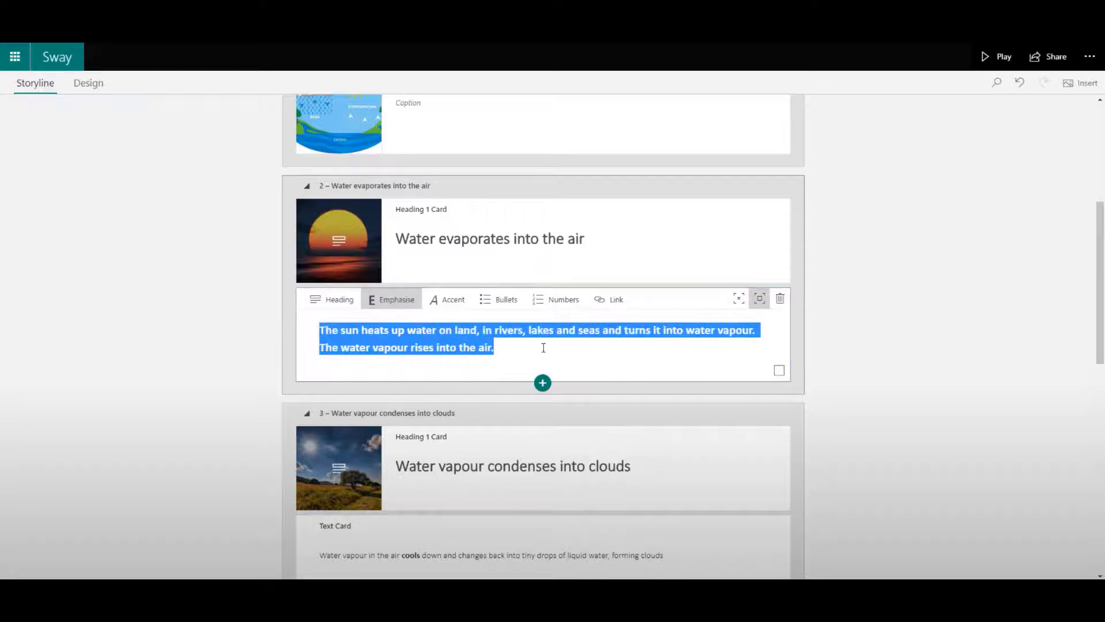
Step: Set the text card under "Water vapour condenses into clouds" to the middle emphasis level and emphasise all its text
scroll(585, 352, "down", 5)
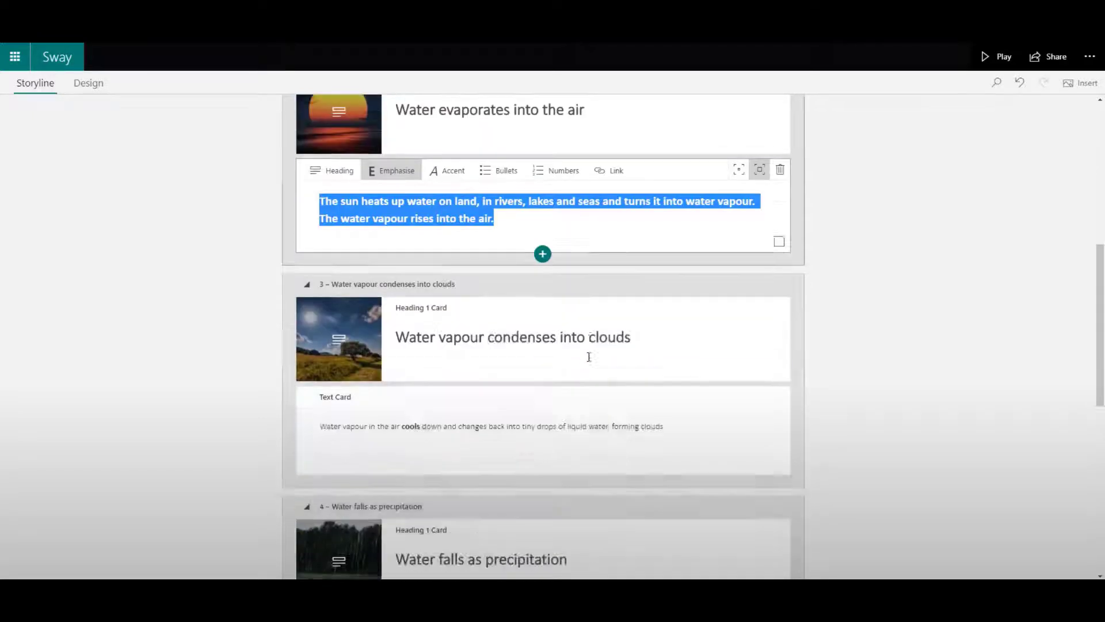
left_click(637, 296)
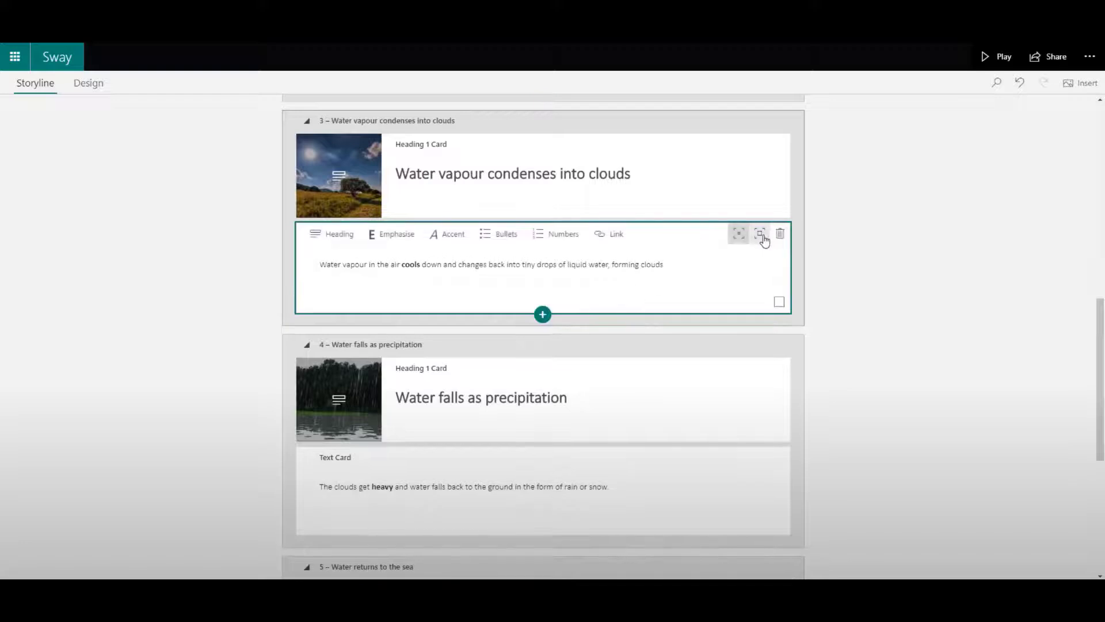
left_click(760, 235)
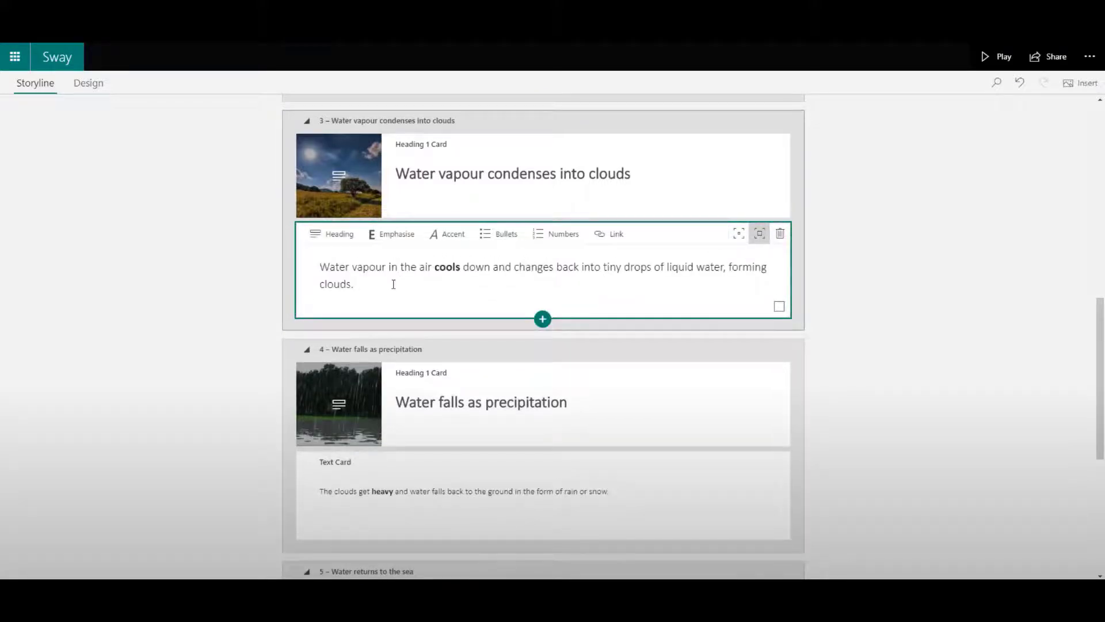
left_click_drag(353, 284, 306, 263)
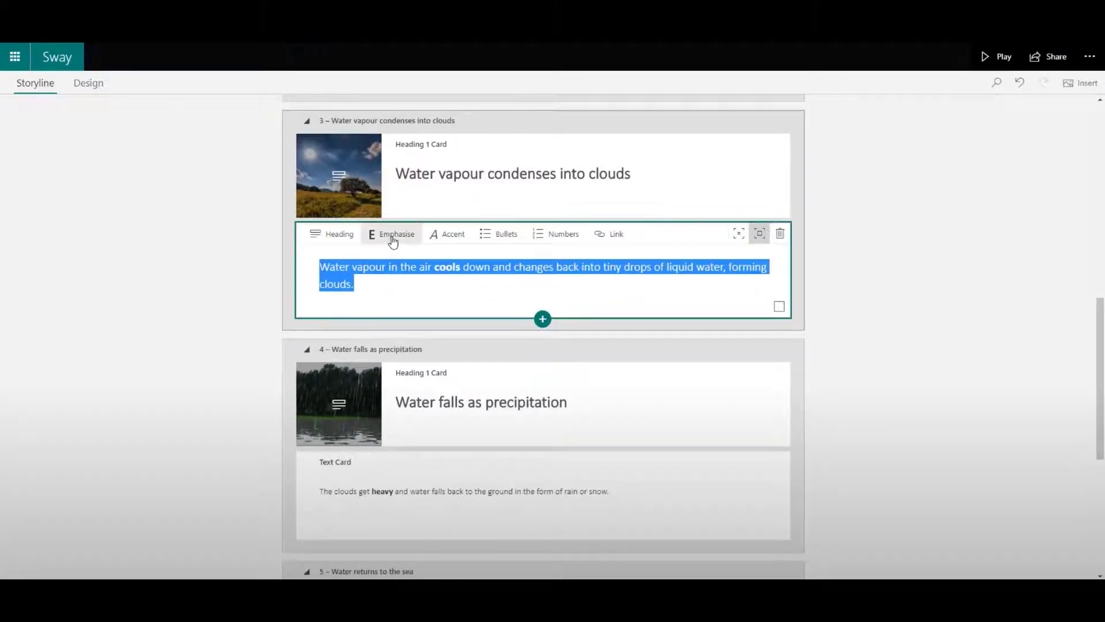
left_click(394, 237)
Step: Set the text card under "Water falls as precipitation" to the middle emphasis level and emphasise all its text
scroll(426, 338, "down", 3)
left_click(449, 362)
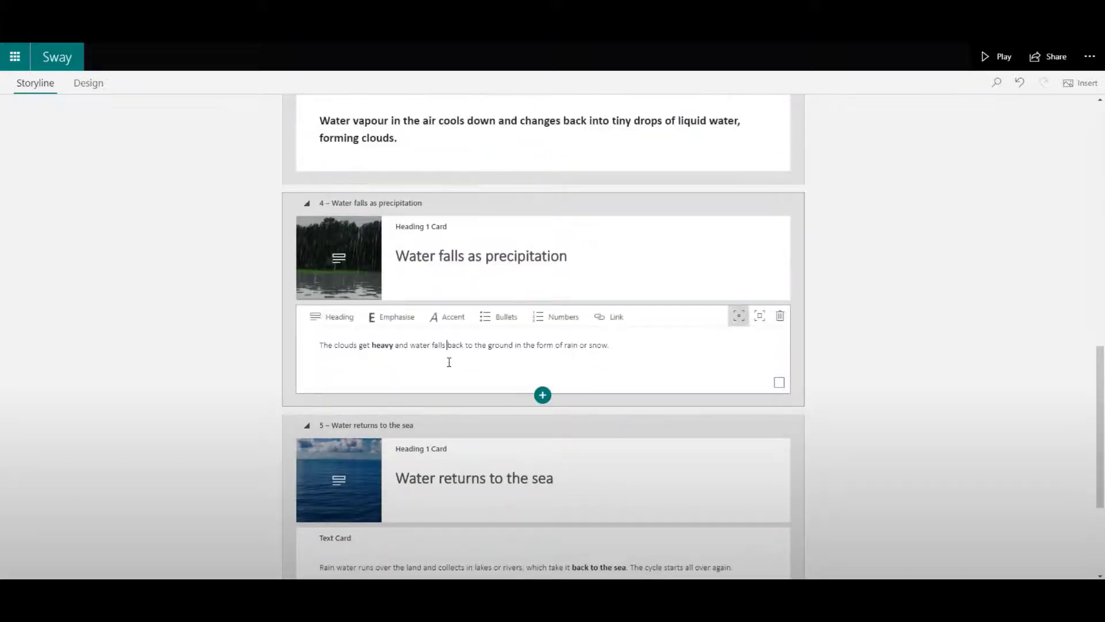
left_click(760, 317)
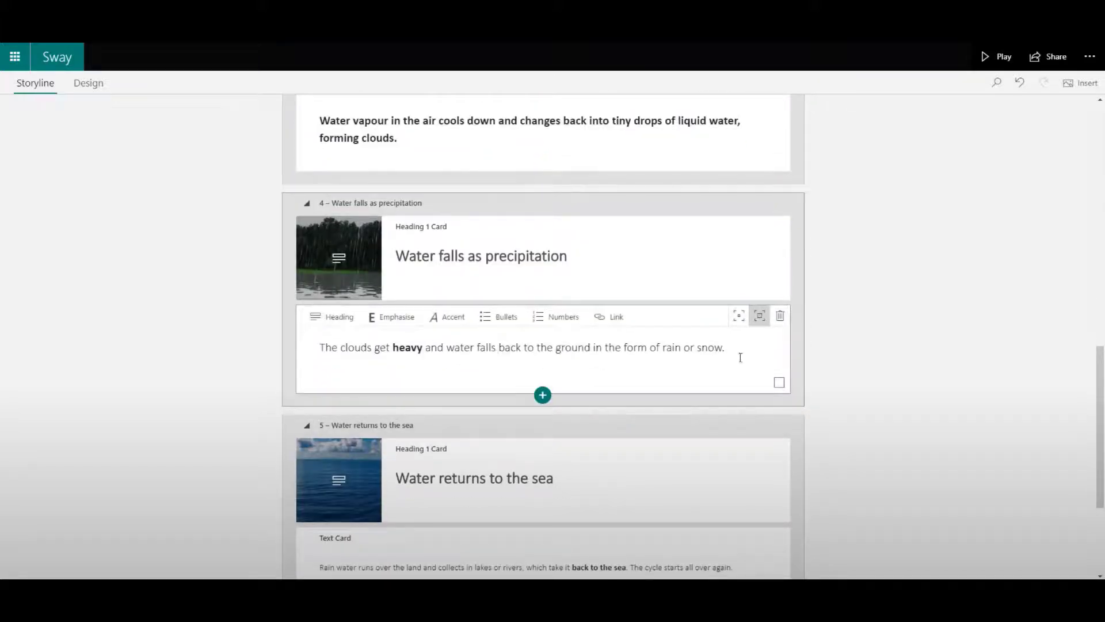
left_click_drag(740, 350, 296, 331)
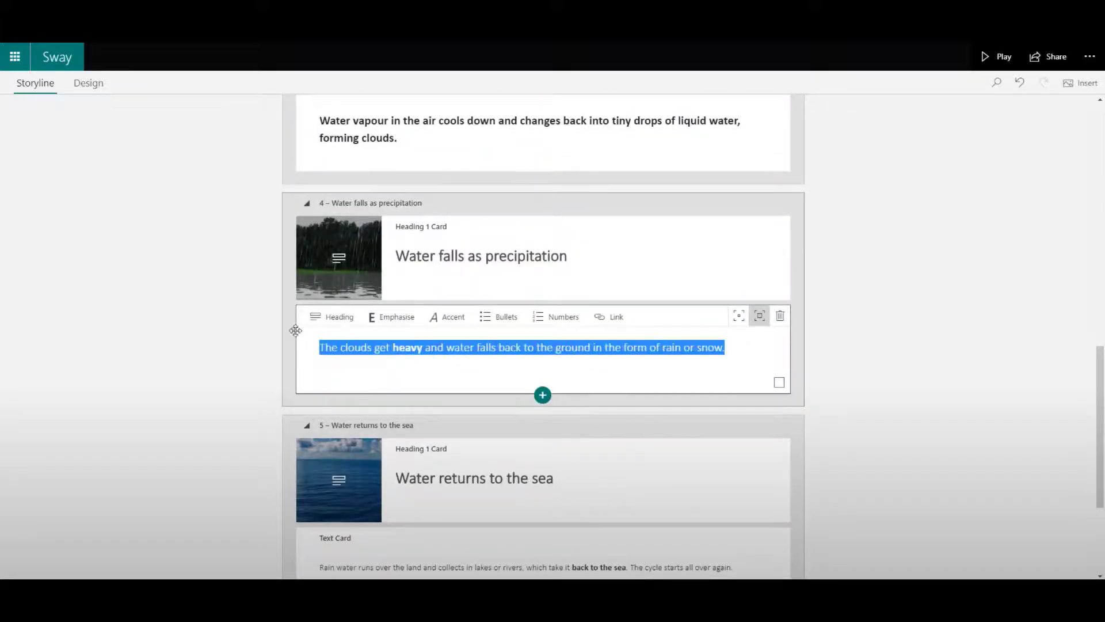
left_click(387, 322)
Step: Set the text card under "Water returns to the sea" to the middle emphasis level and select all its text
scroll(444, 396, "down", 3)
left_click(449, 390)
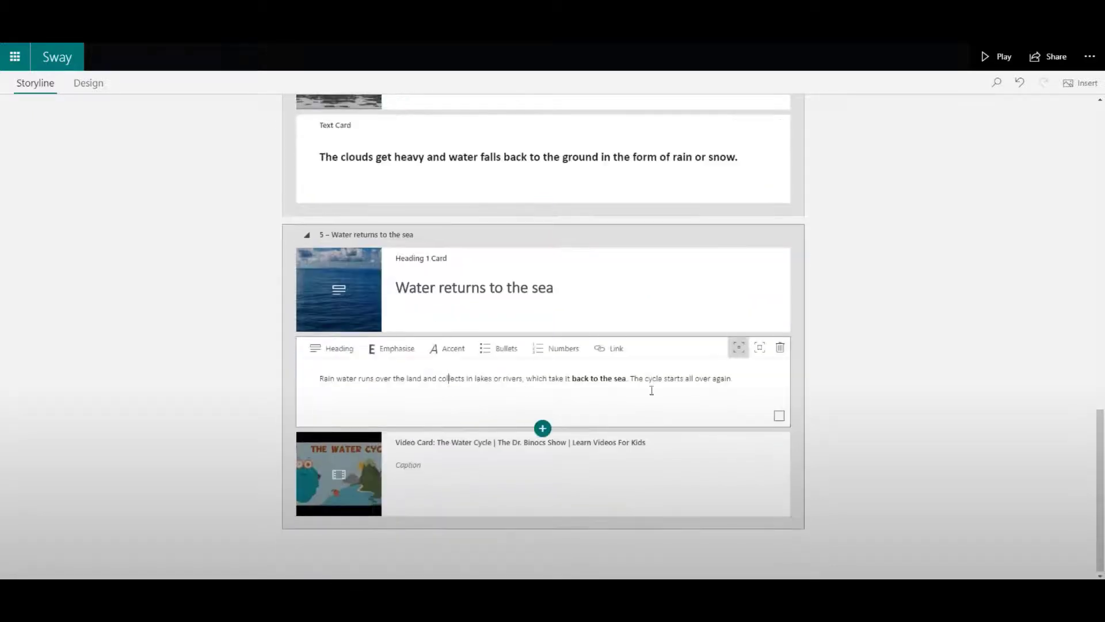
left_click(760, 347)
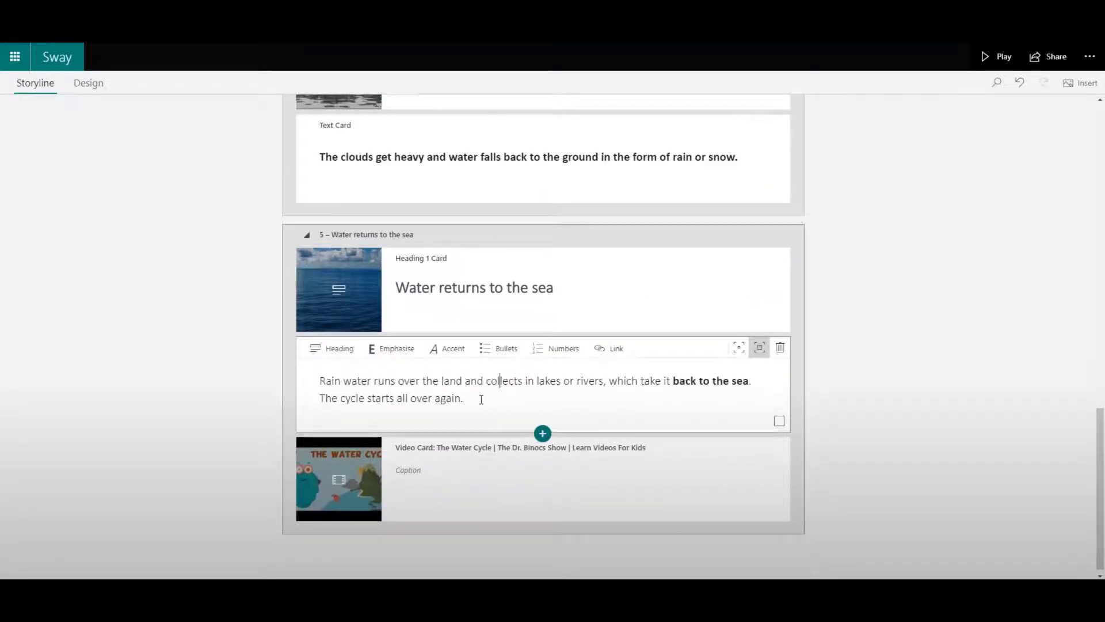
left_click_drag(481, 399, 315, 380)
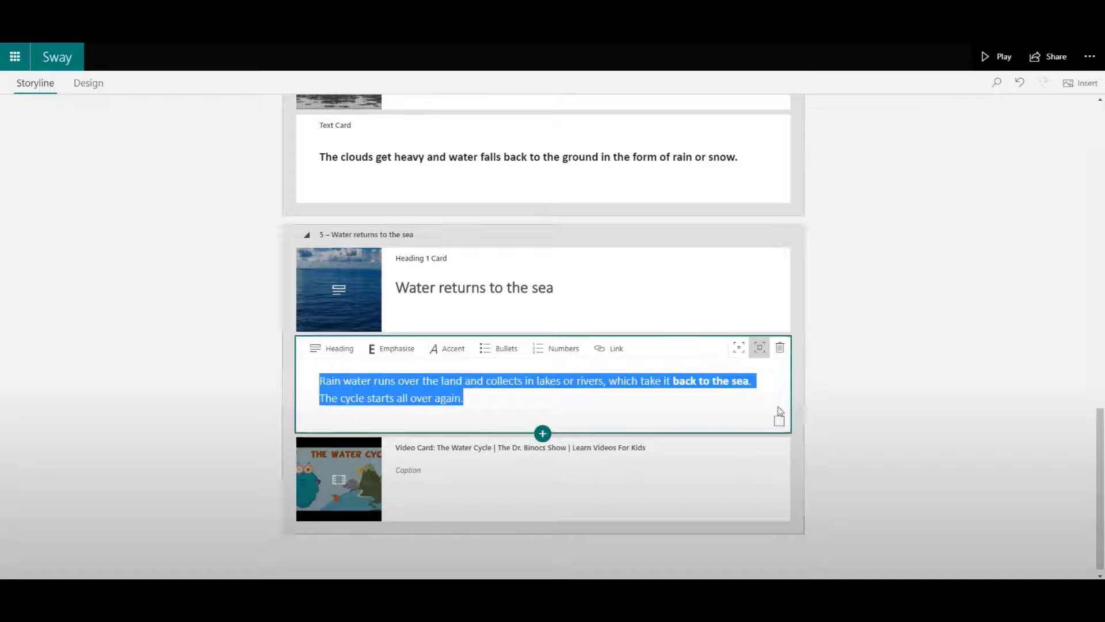
scroll(781, 403, "up", 10)
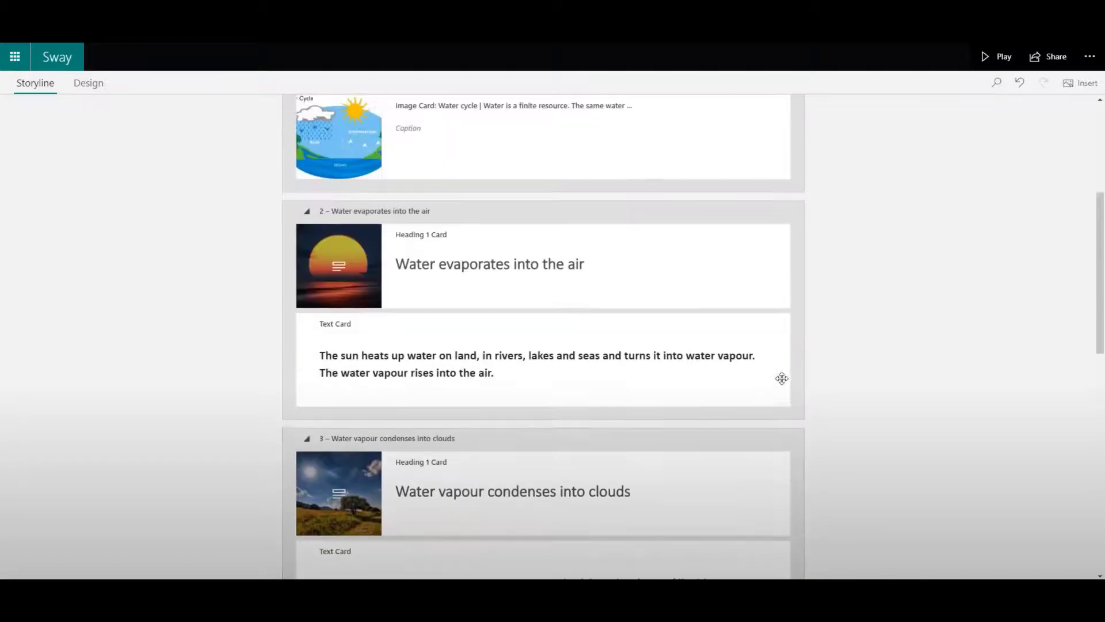
Step: Play the presentation from the title through the closing video, check each section, and return to editing
scroll(782, 378, "up", 4)
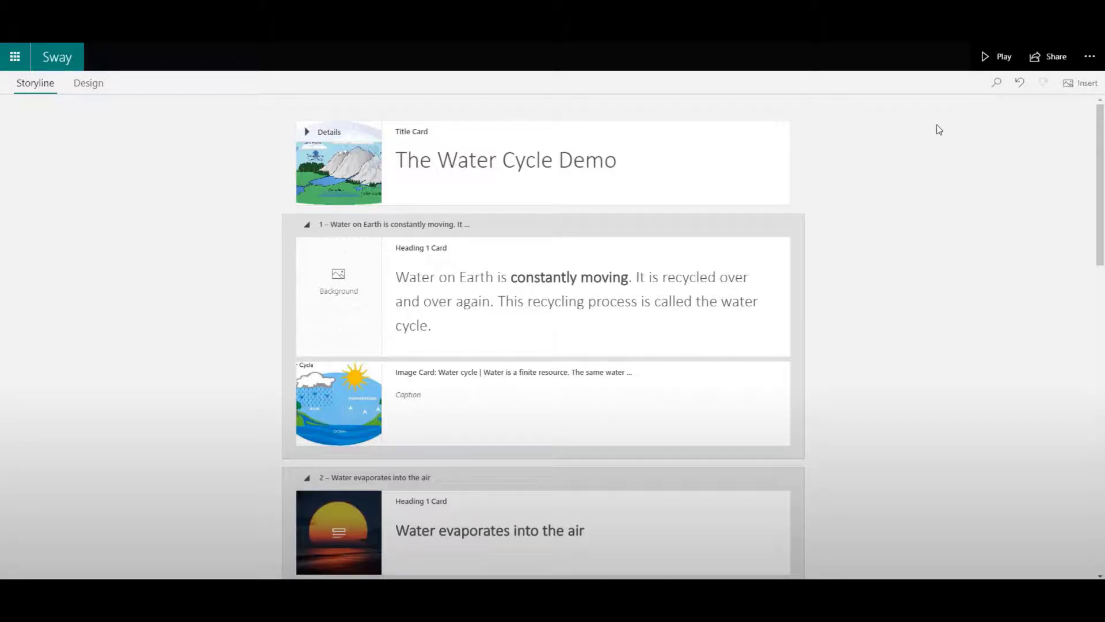
left_click(989, 58)
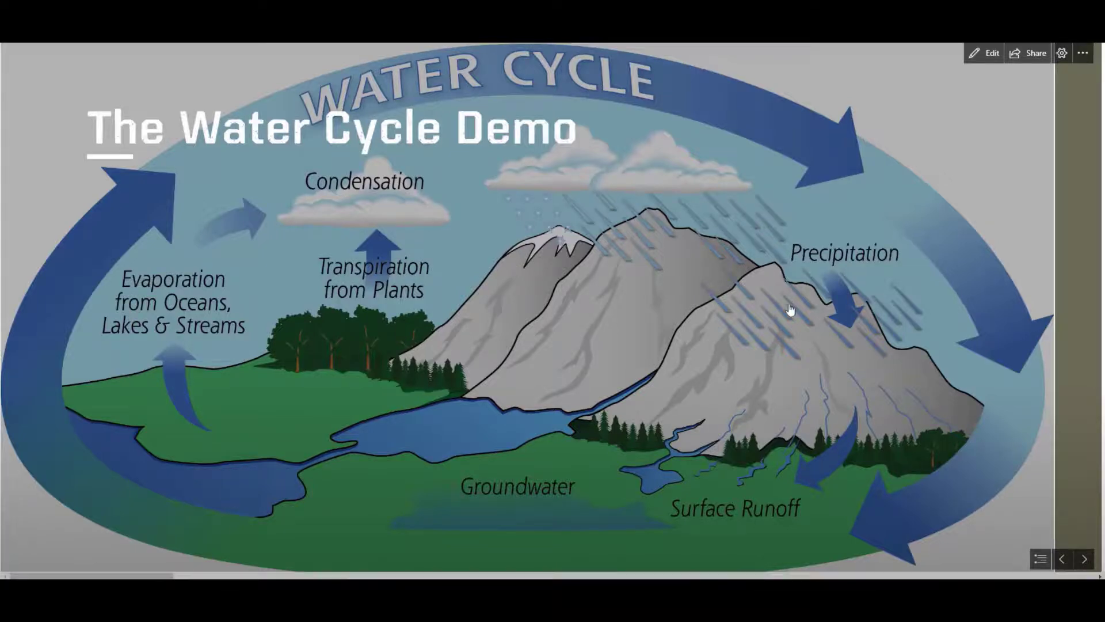
left_click(1085, 560)
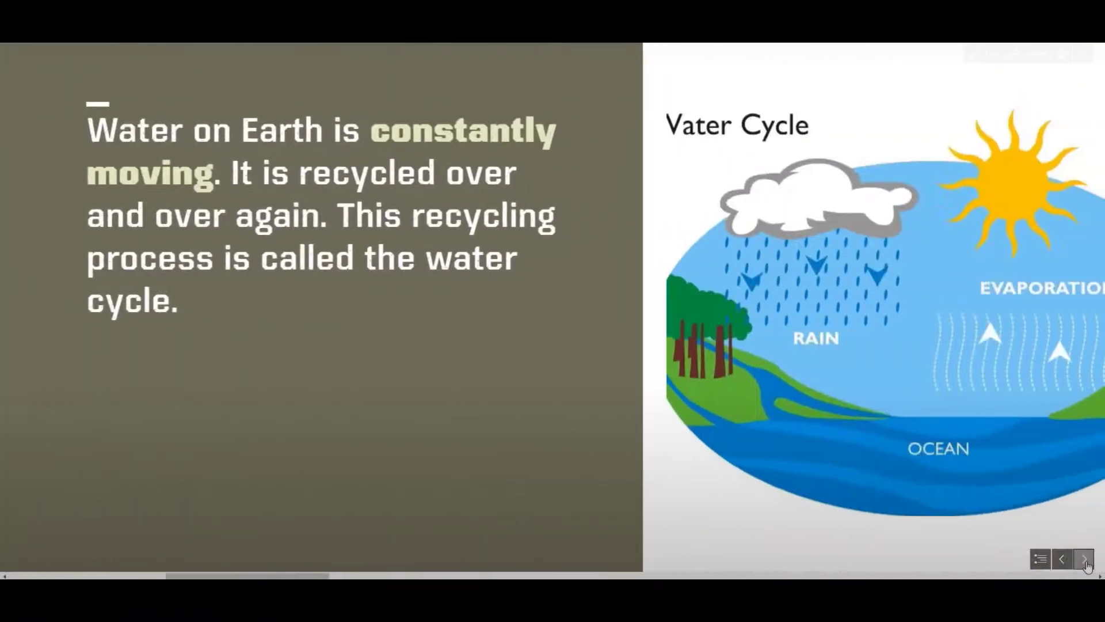
left_click(1085, 560)
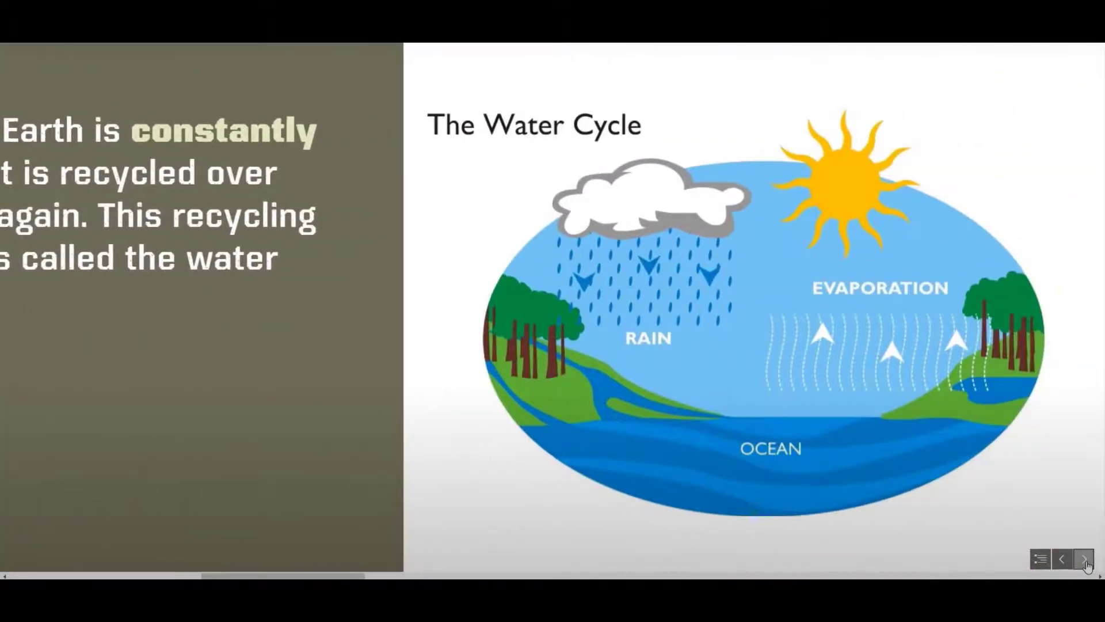
left_click(1085, 560)
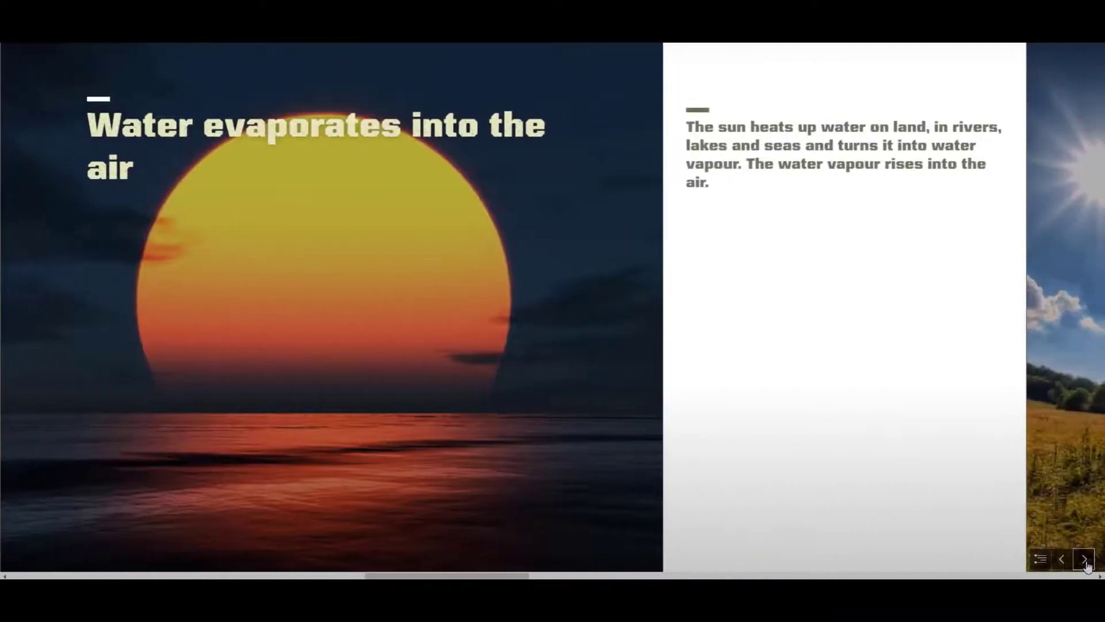
left_click(1085, 560)
left_click(1085, 559)
left_click(1085, 560)
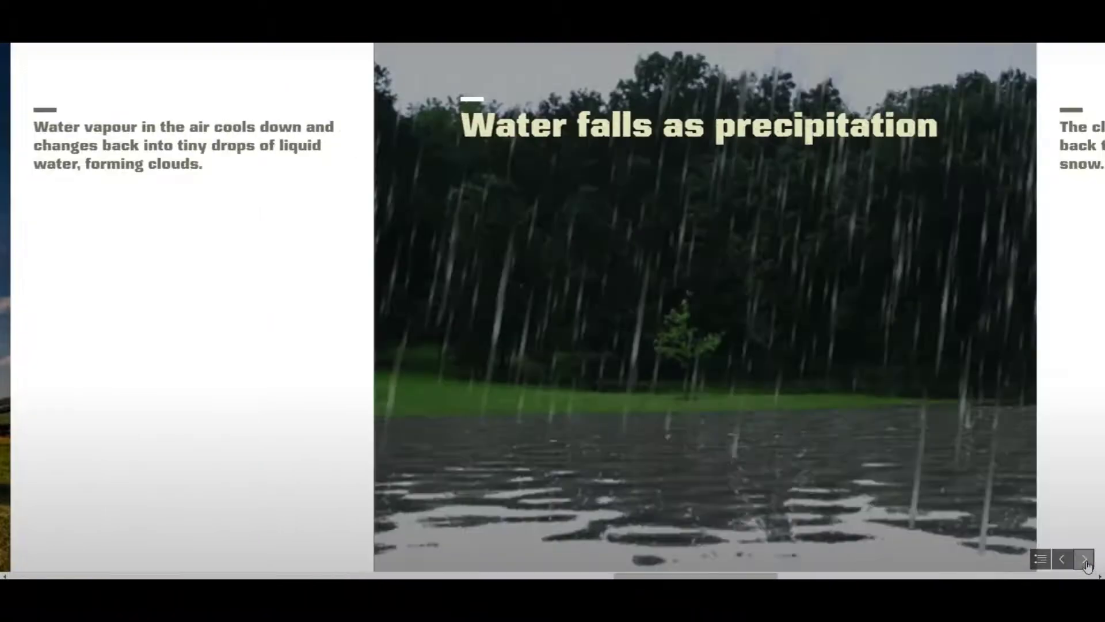
left_click(1086, 559)
left_click(1085, 560)
left_click(1085, 559)
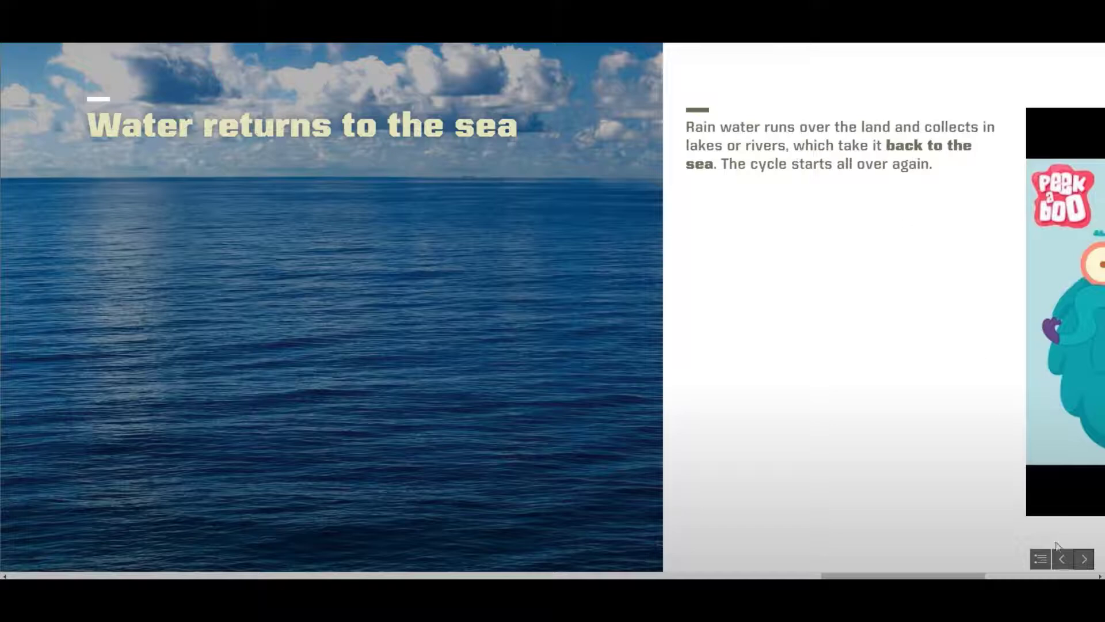
left_click(1085, 559)
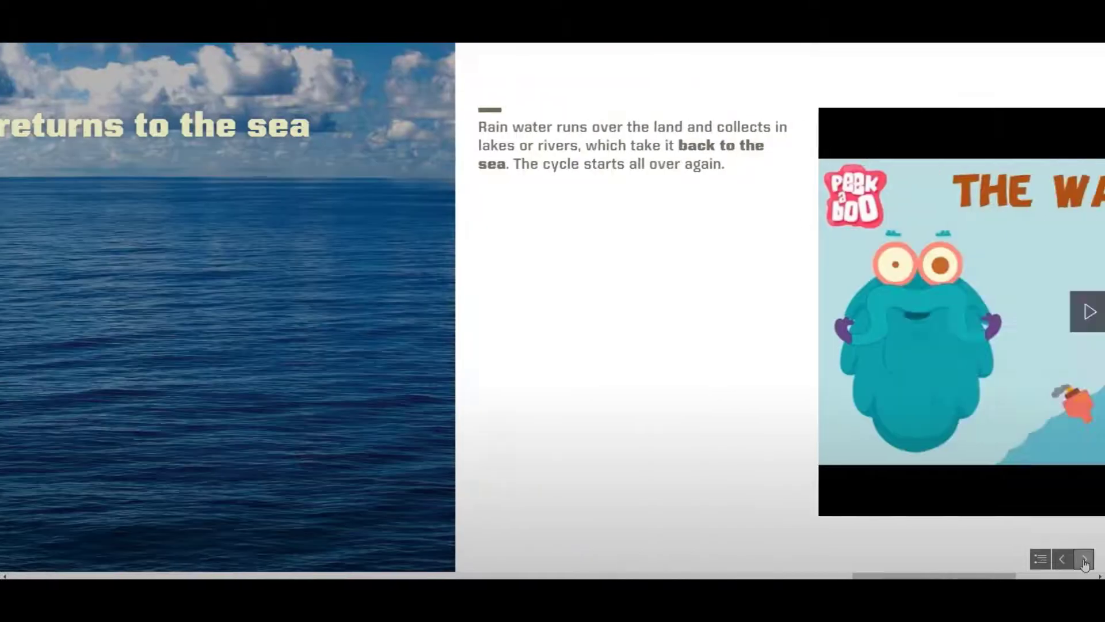
left_click(1085, 560)
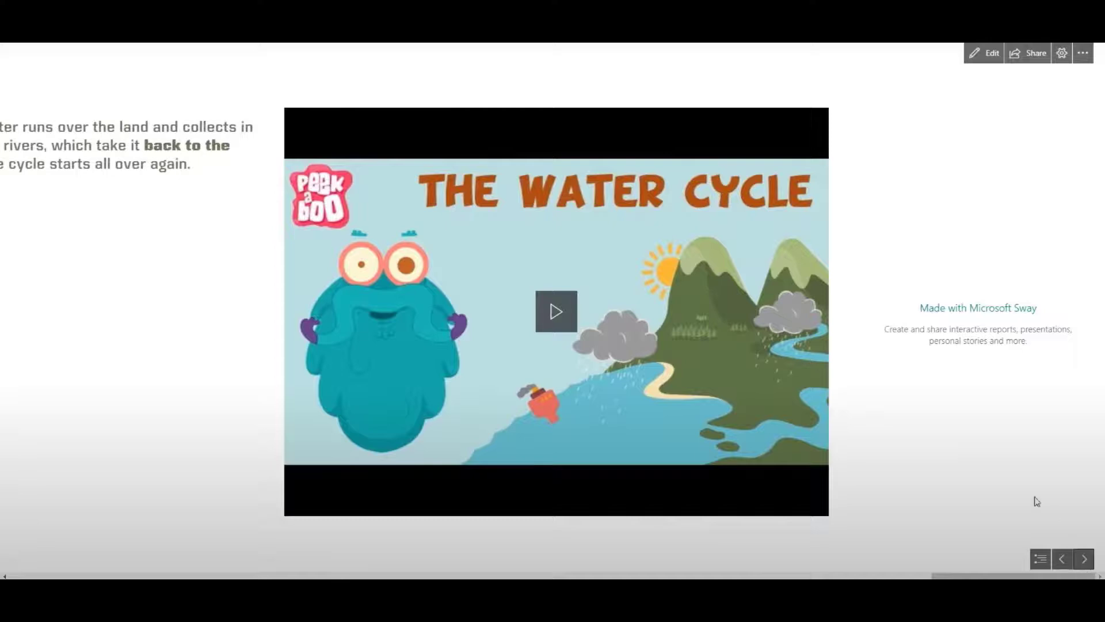
left_click(980, 57)
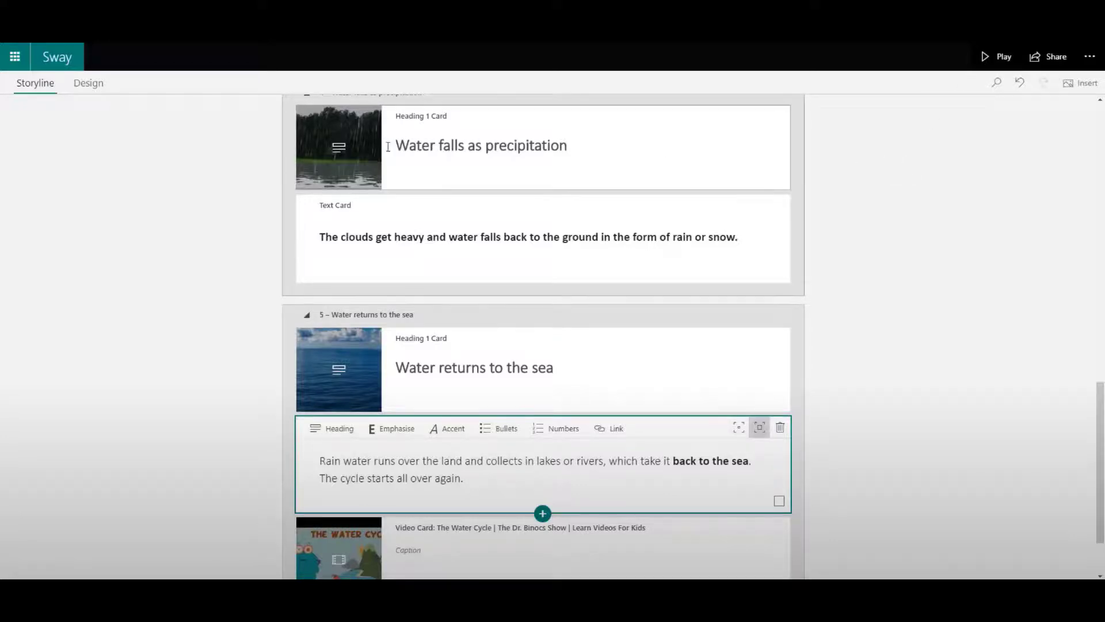
Step: Set the presentation's design layout to Vertical and review the preview from the title down to the video
left_click(91, 87)
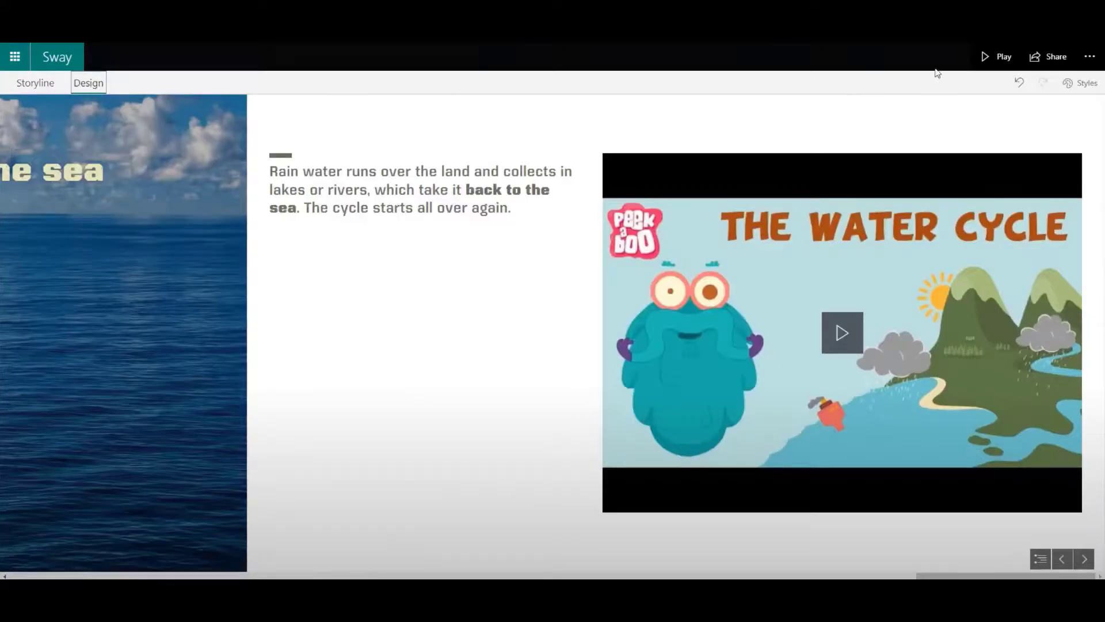
left_click(1085, 86)
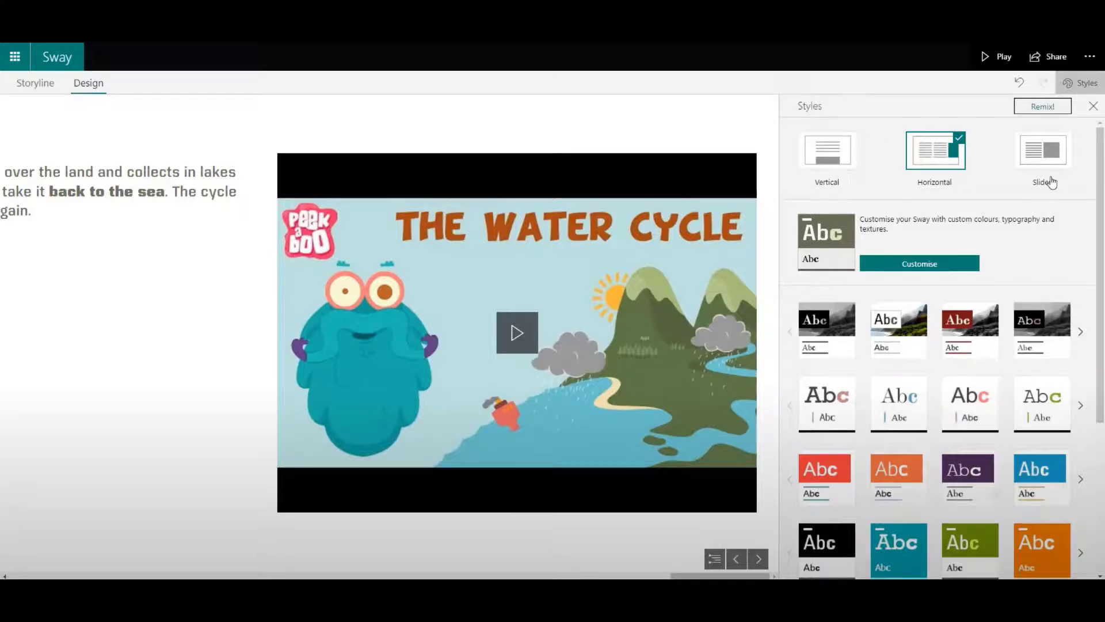
left_click(839, 165)
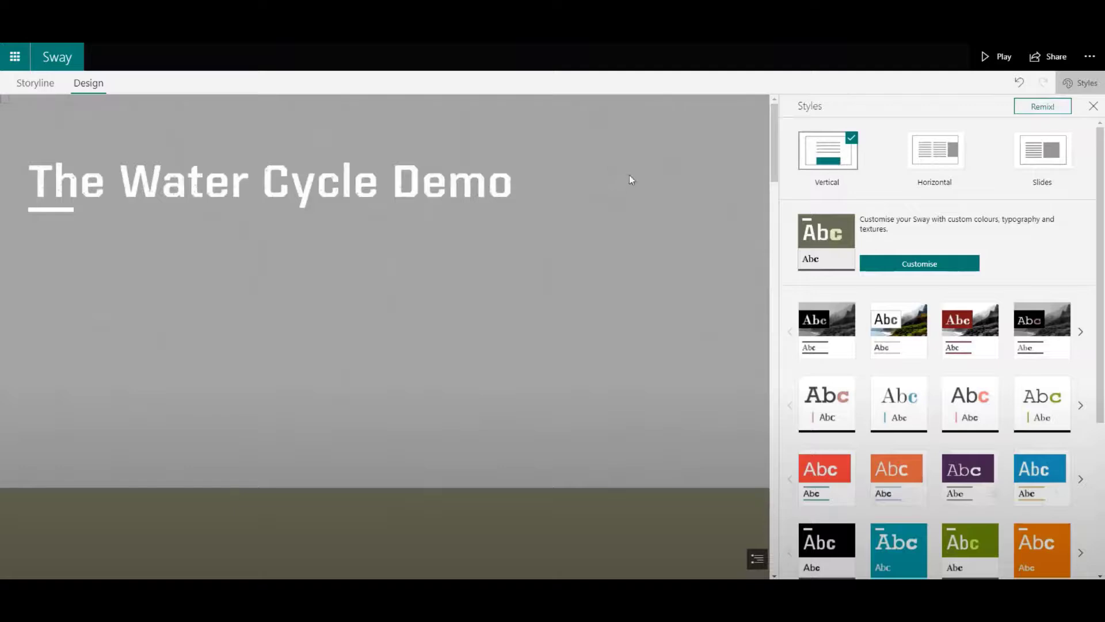
scroll(649, 257, "down", 10)
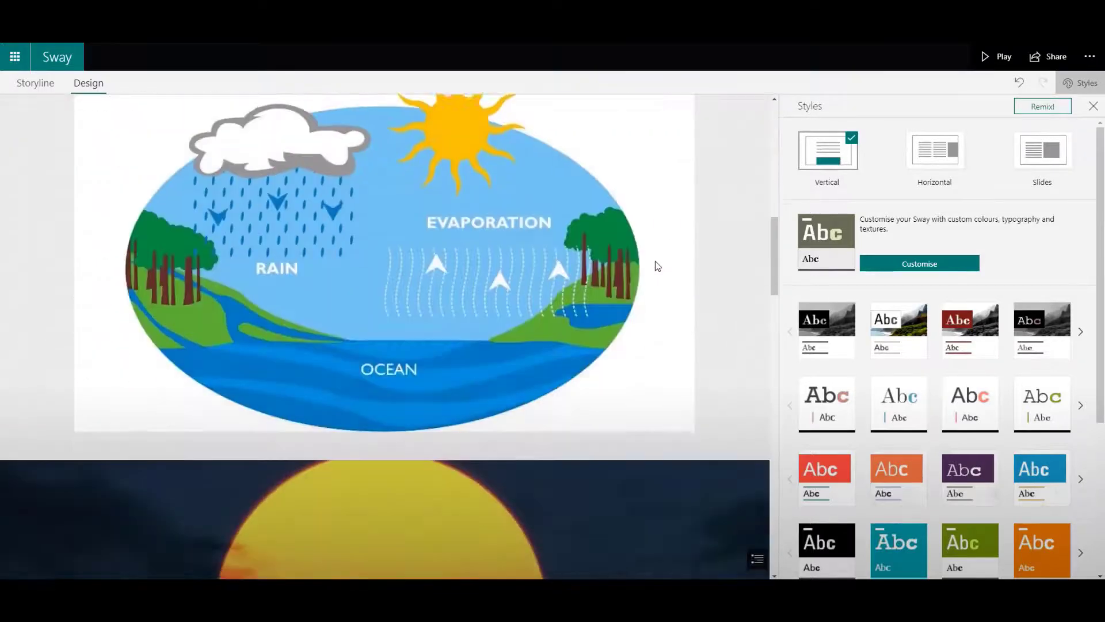
scroll(657, 266, "down", 10)
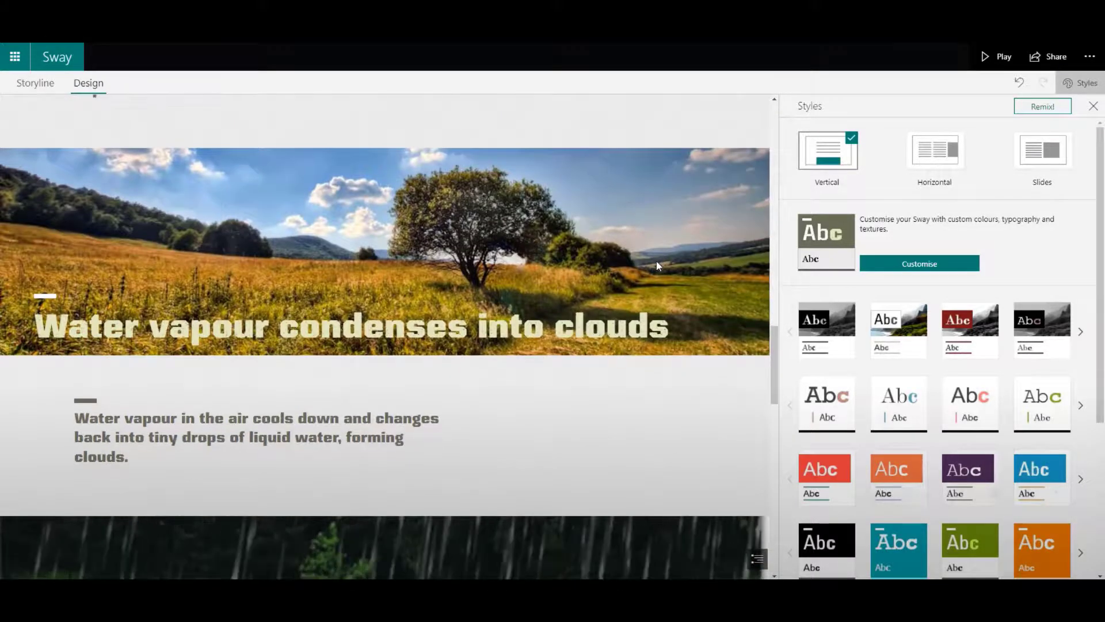
scroll(657, 263, "down", 10)
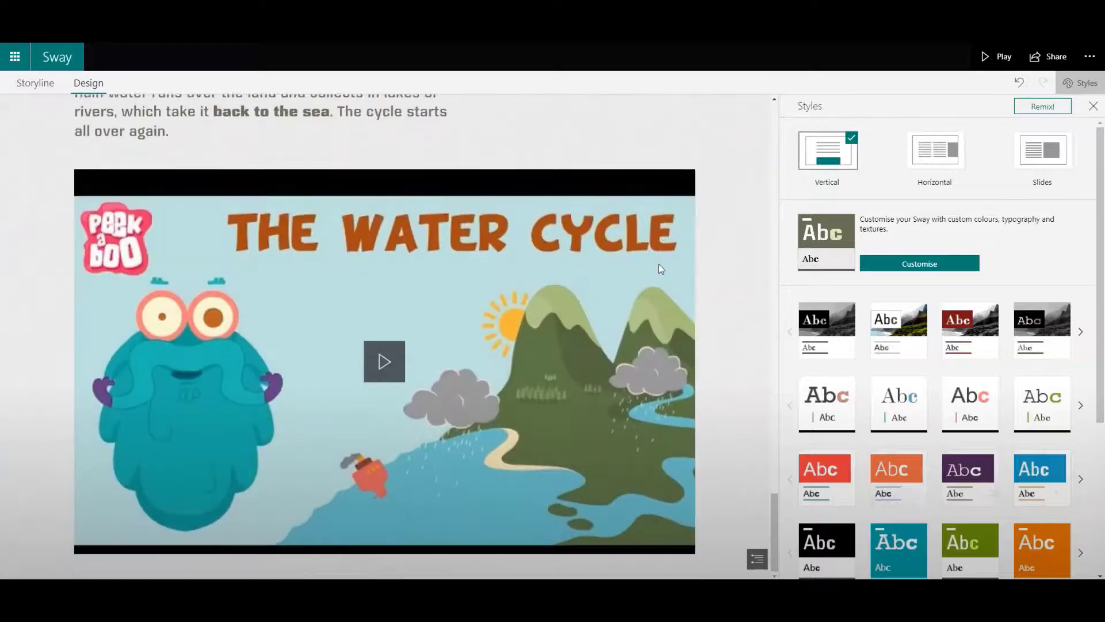
scroll(662, 276, "up", 15)
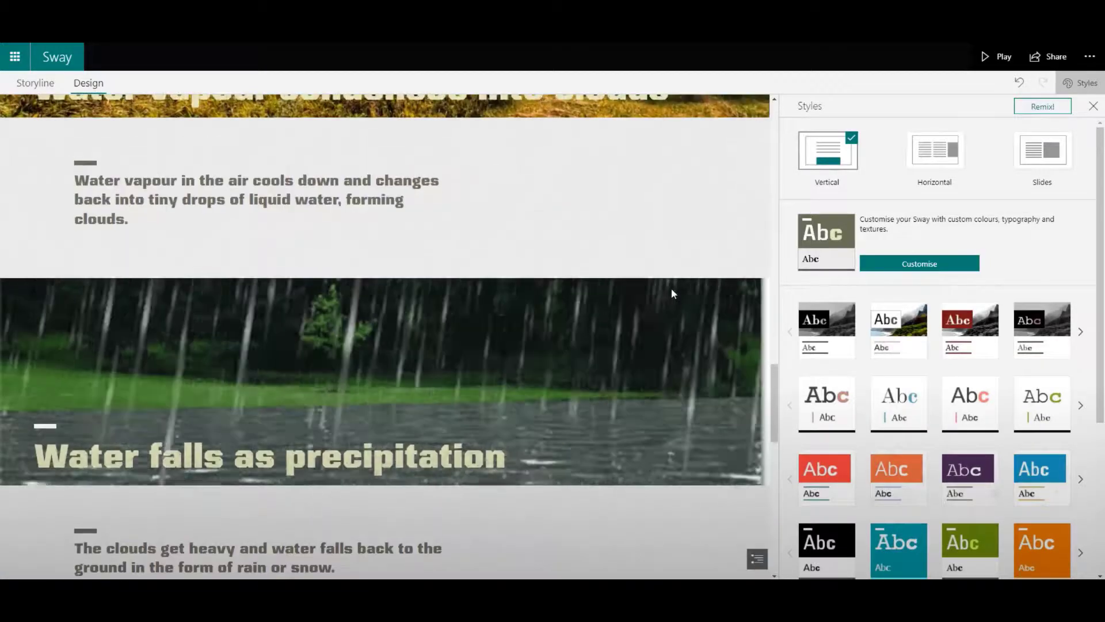
scroll(672, 286, "up", 10)
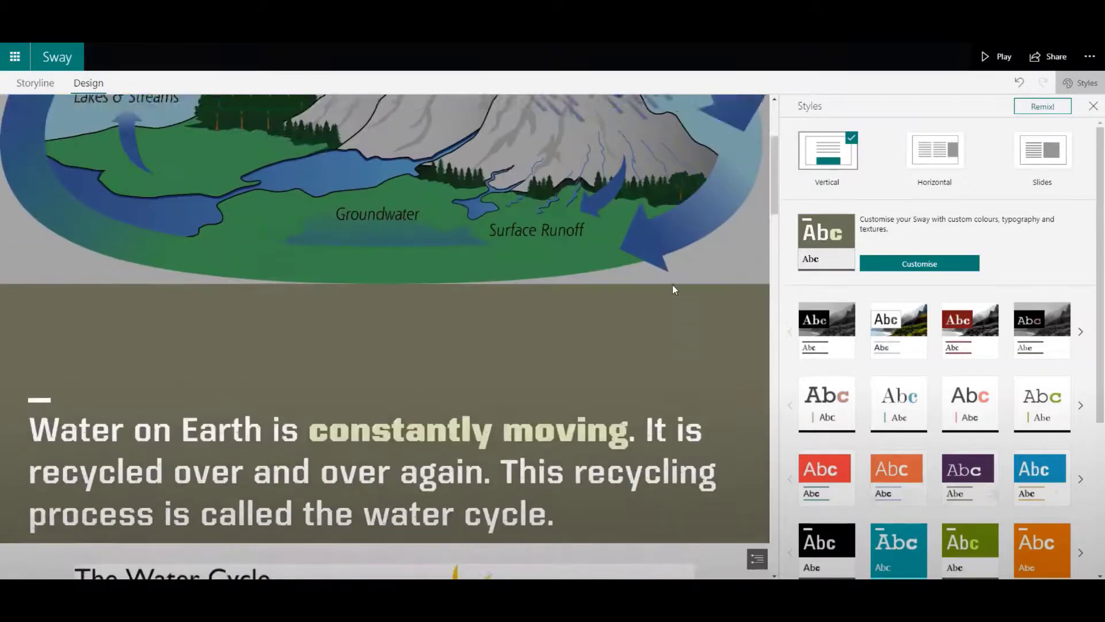
scroll(990, 360, "down", 1)
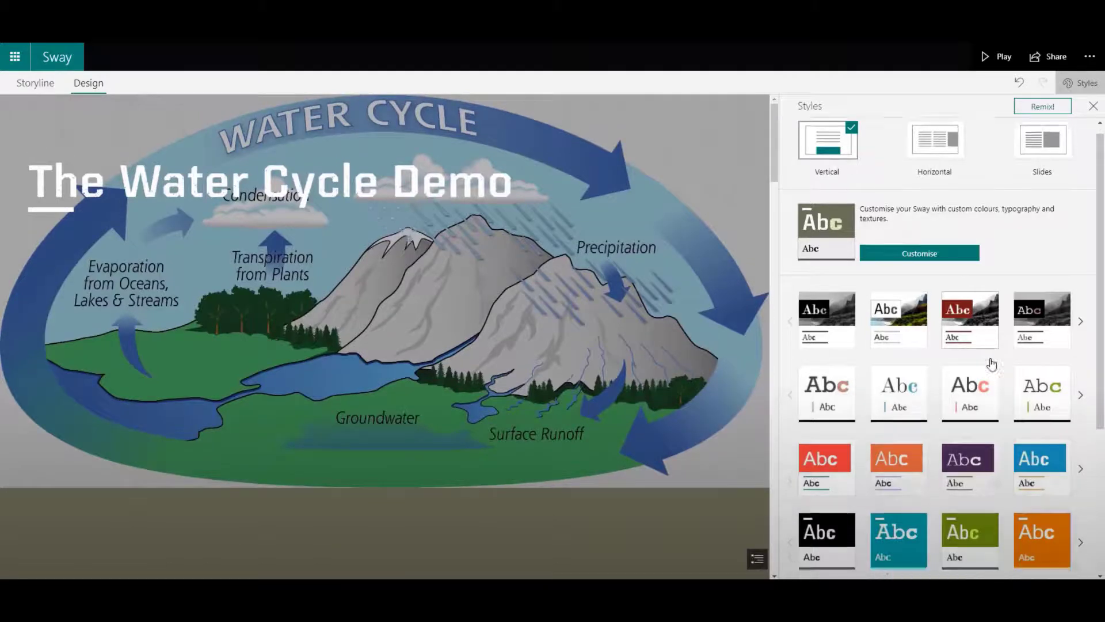